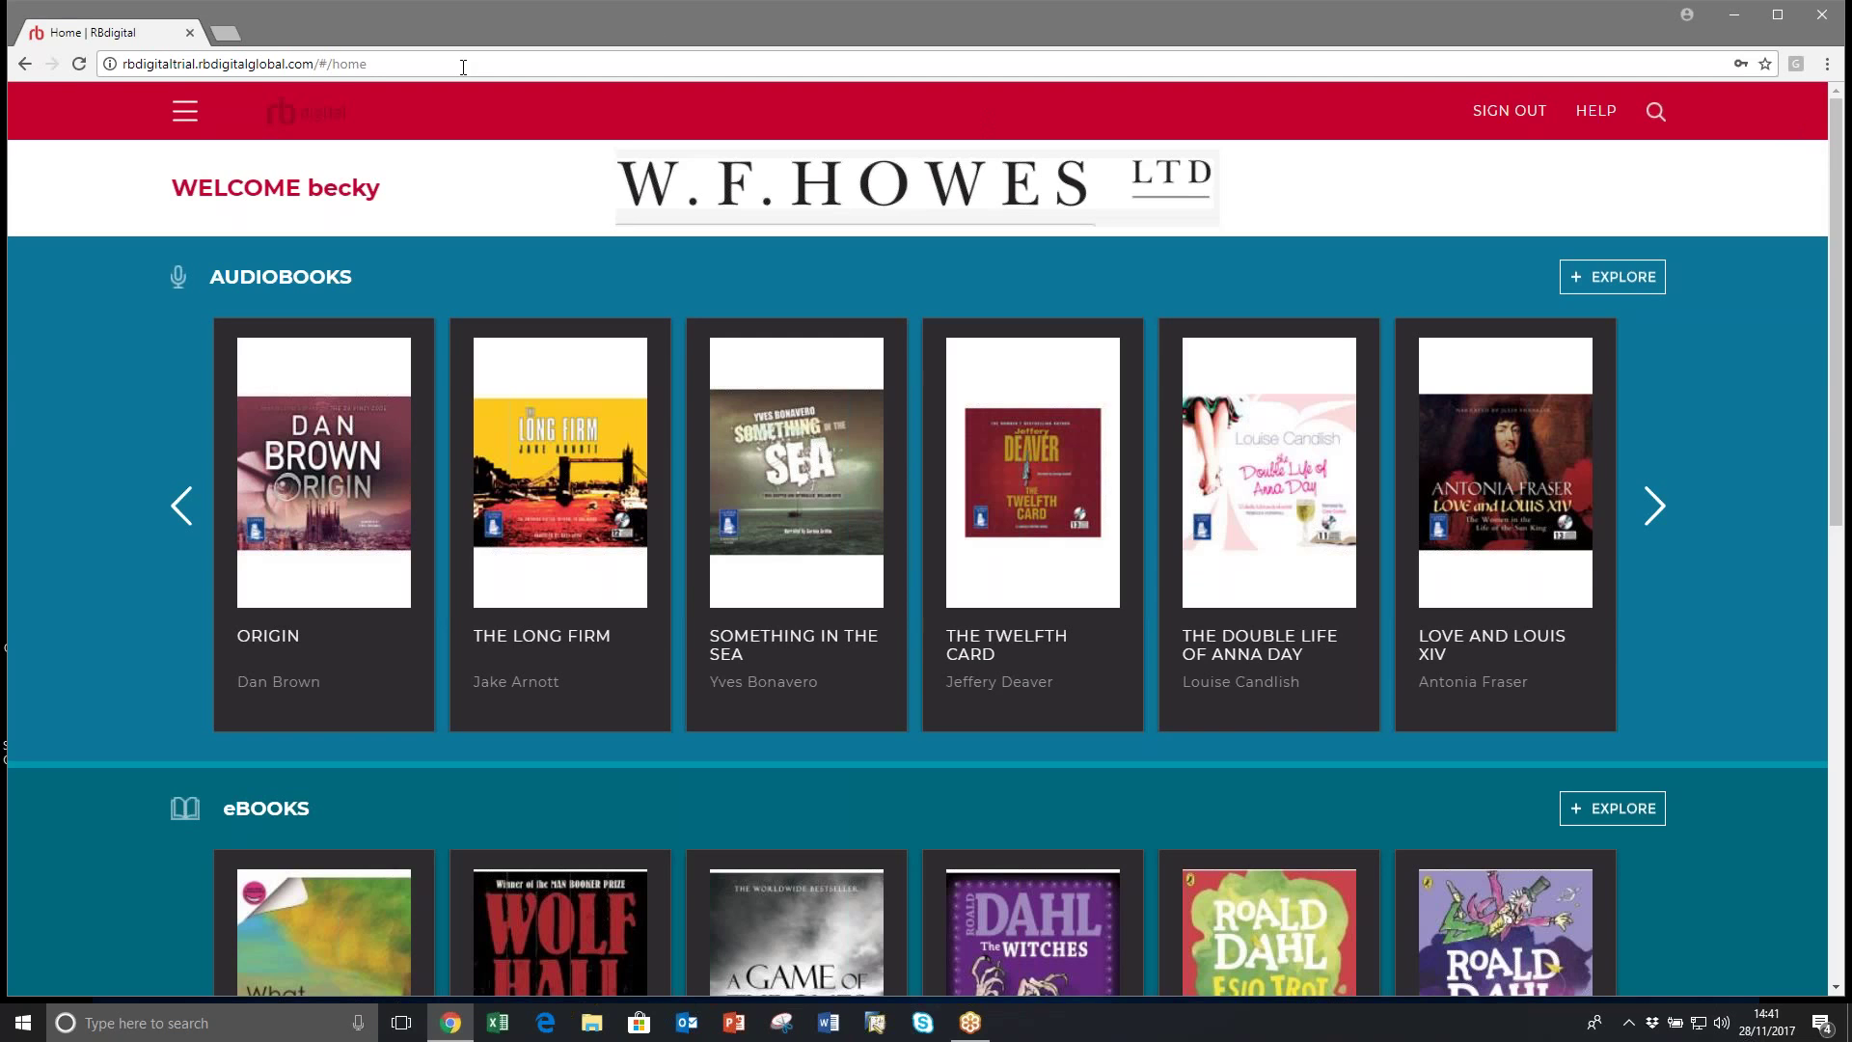
# Step: Show RBdigital's Help Support section with the eBook and audiobook desktop app download links
pyautogui.click(1599, 112)
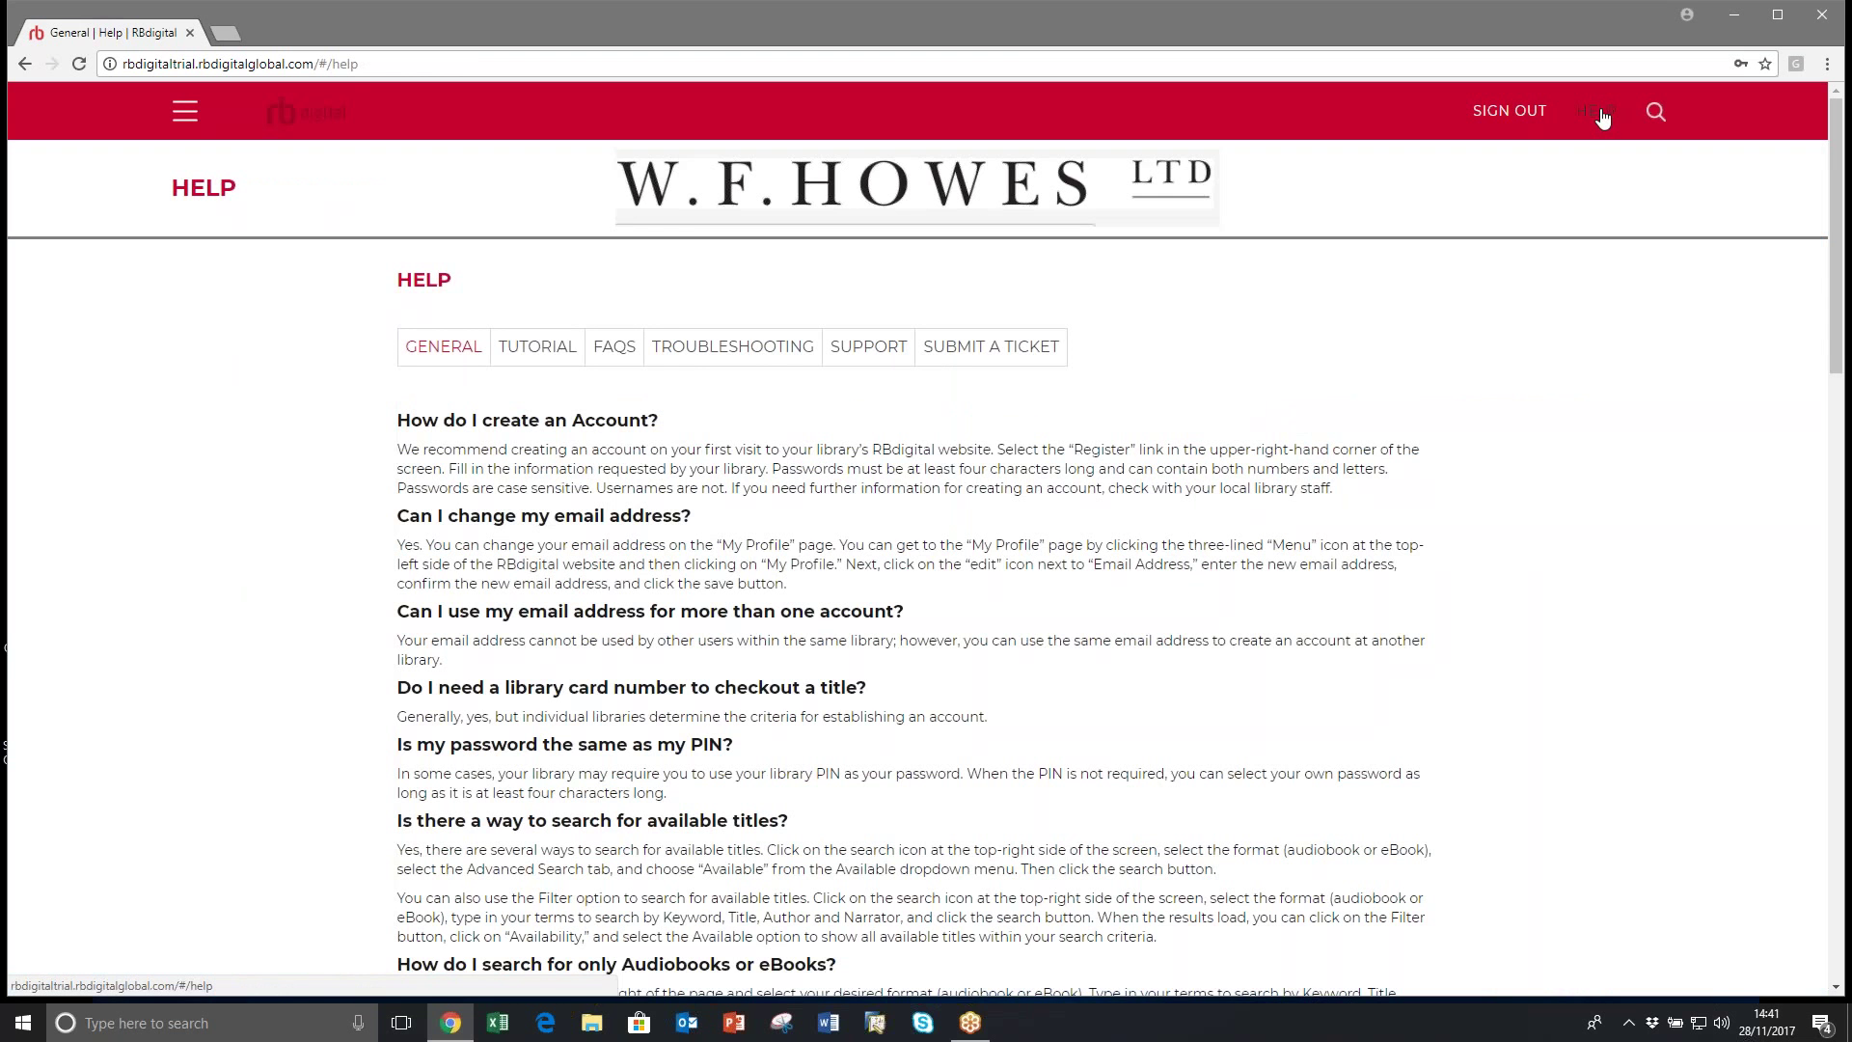
pyautogui.click(866, 349)
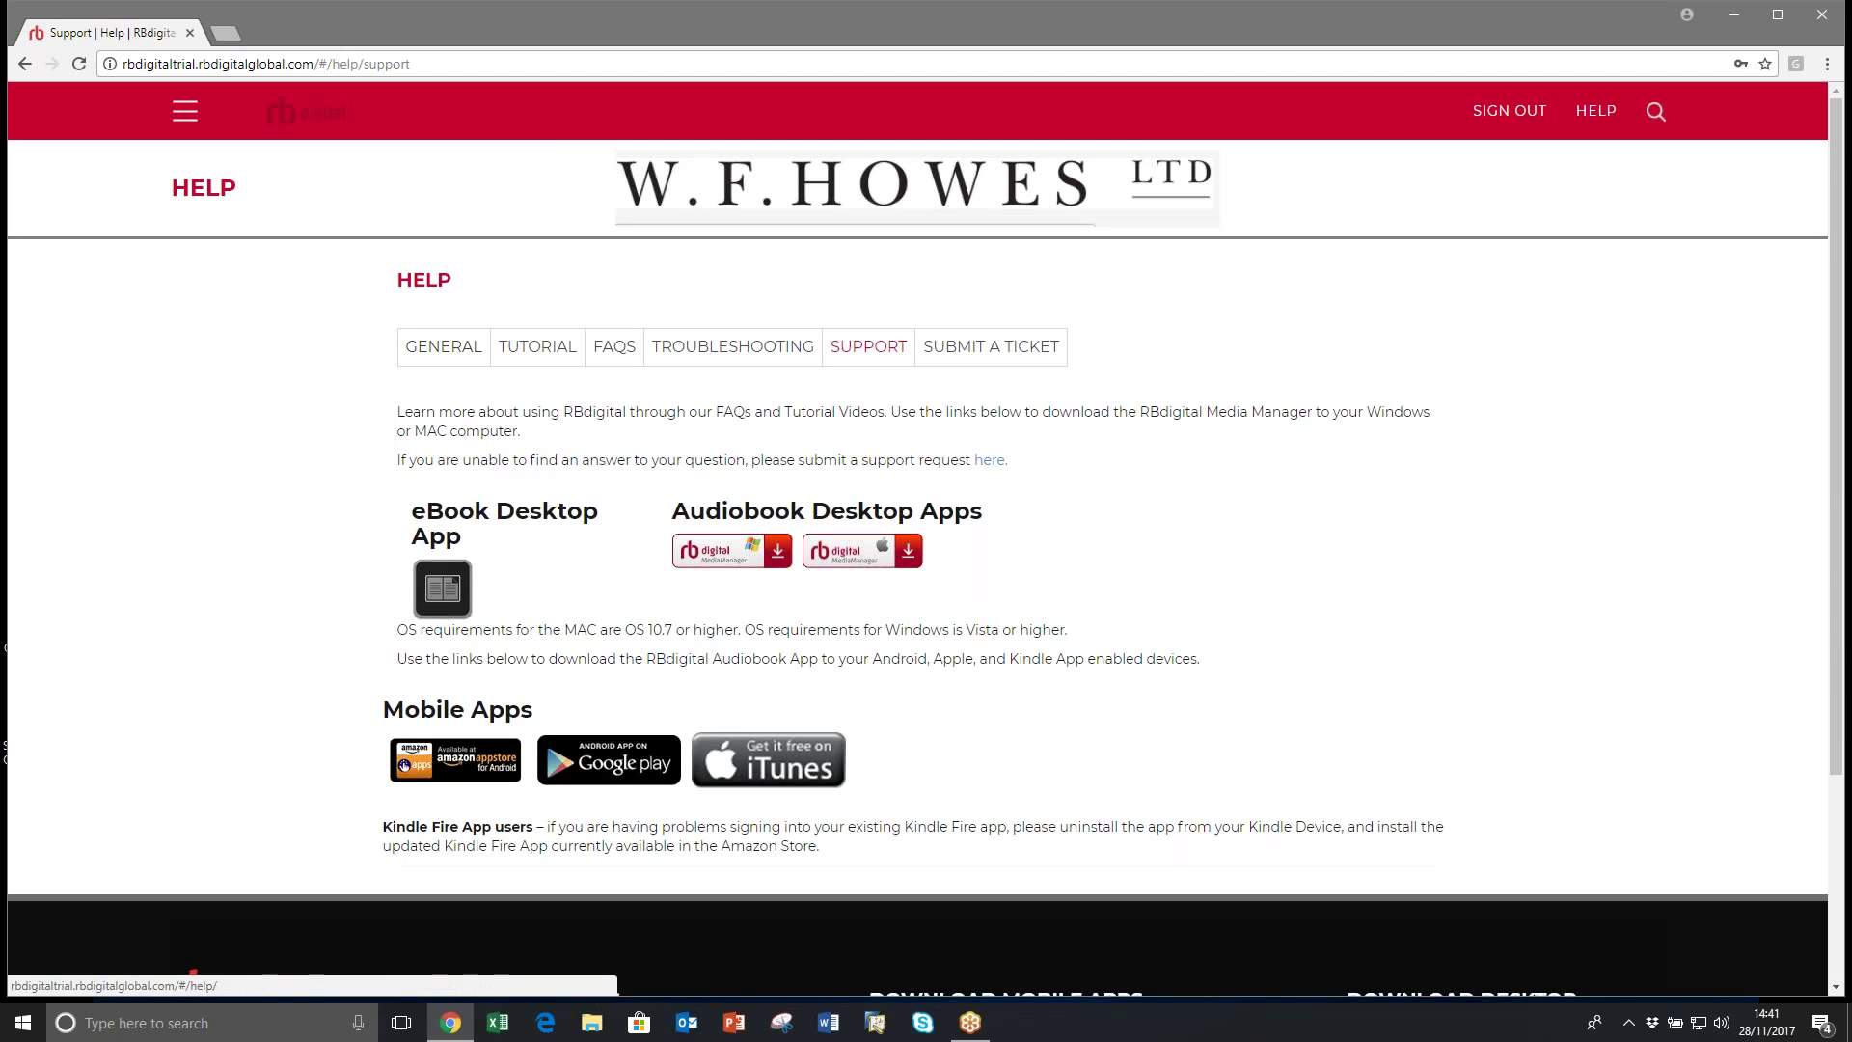
pyautogui.click(186, 114)
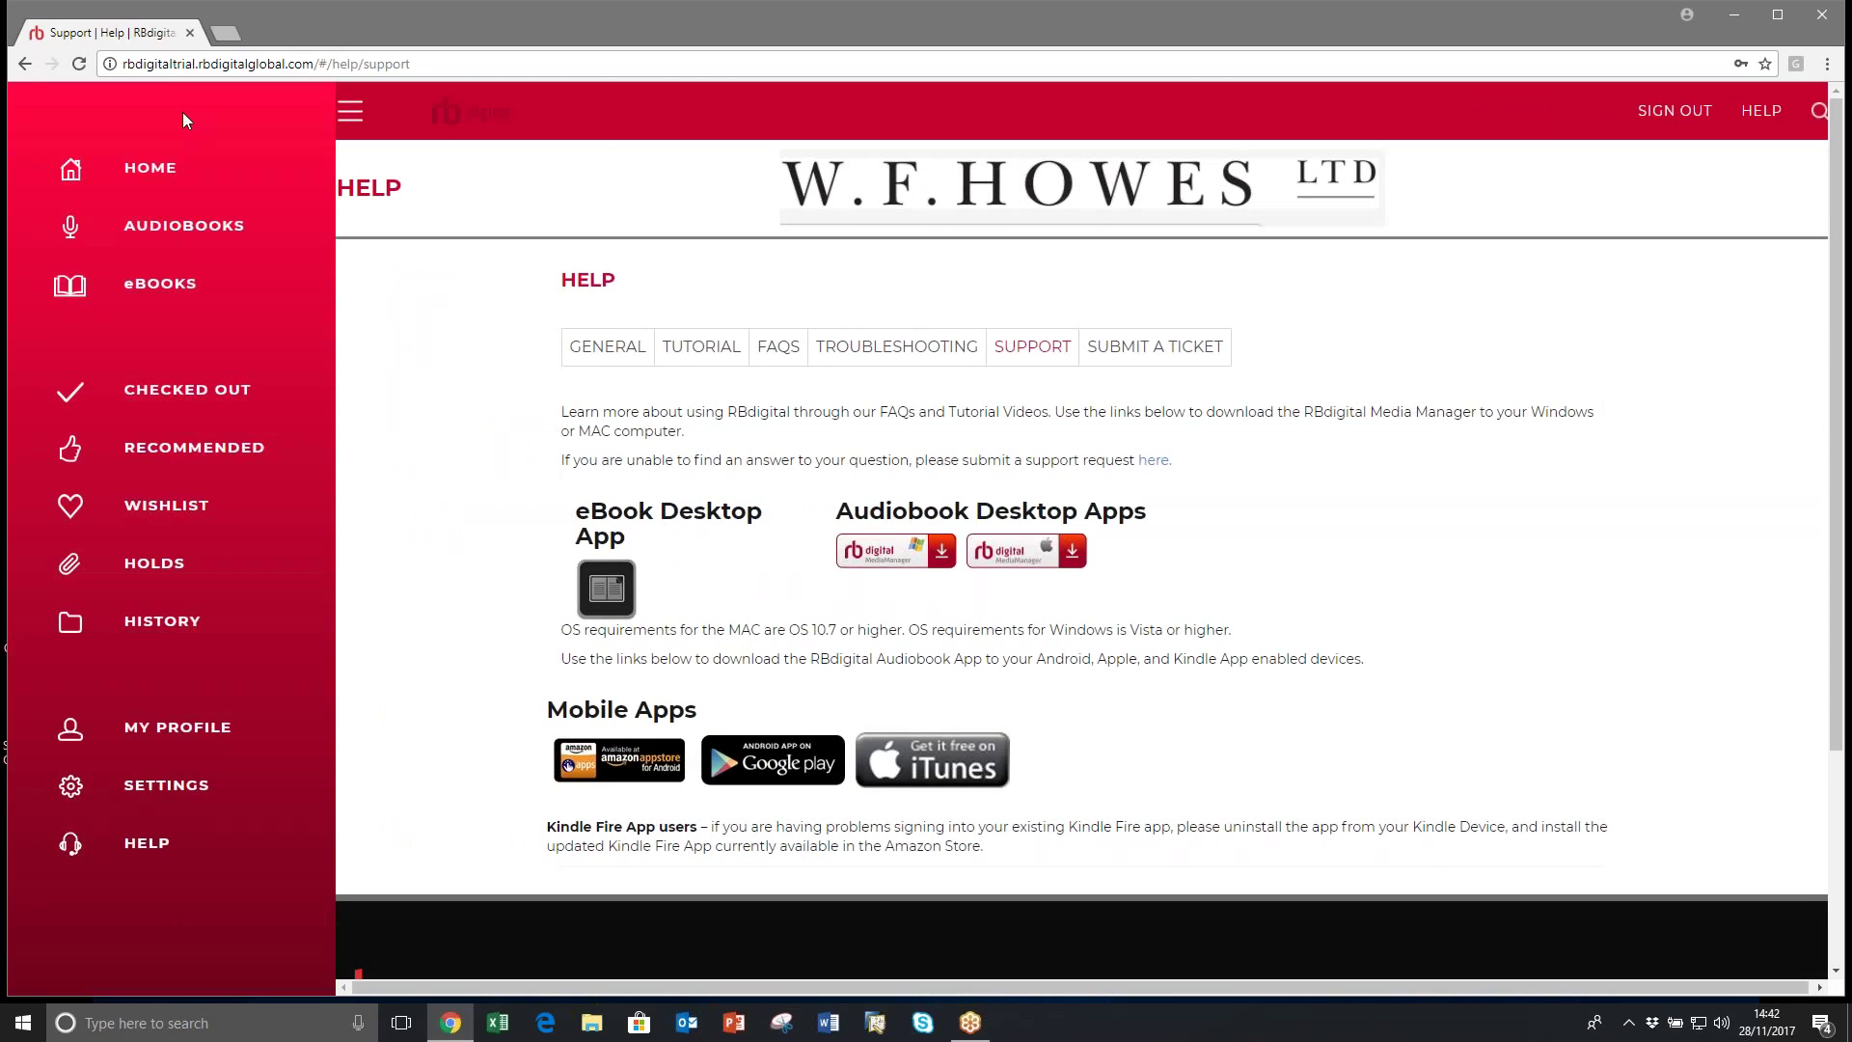
# Step: Look through the Settings page, then go back to the home page's audiobook carousel
pyautogui.click(160, 786)
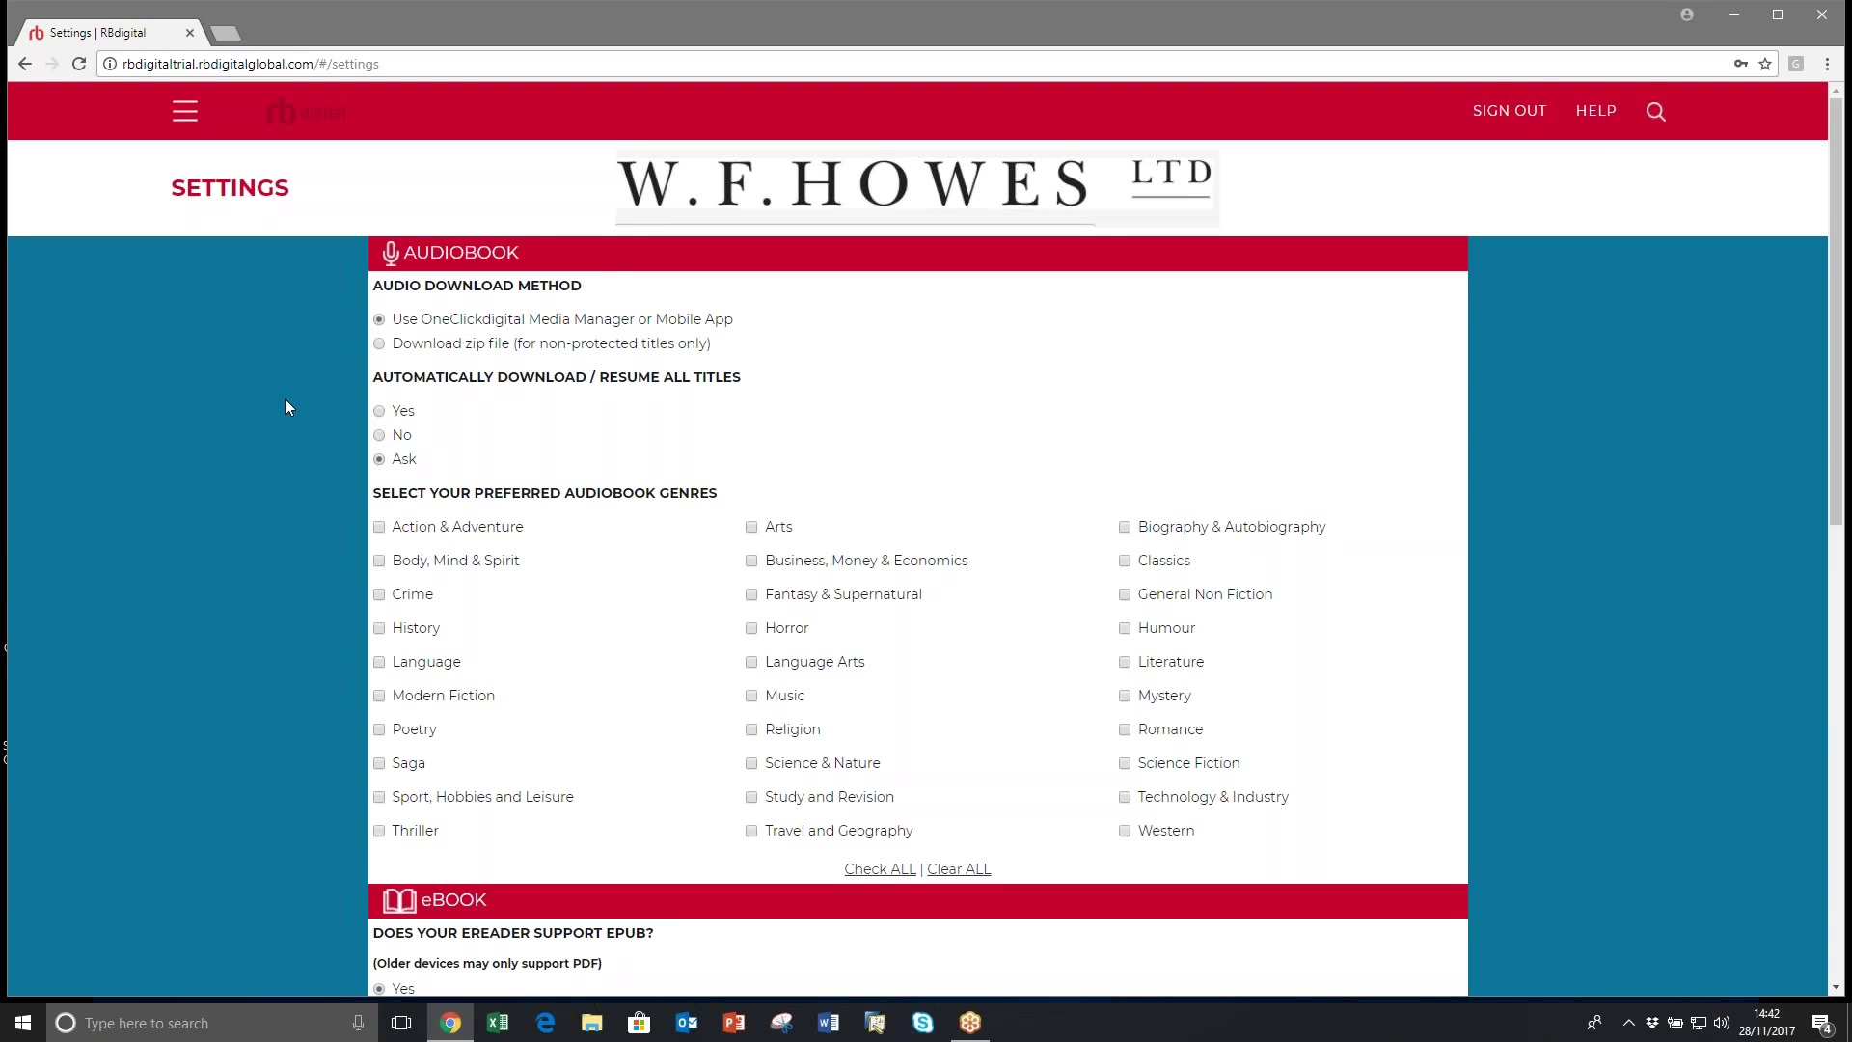
pyautogui.scroll(-1, 290, 395)
pyautogui.scroll(-8, 253, 421)
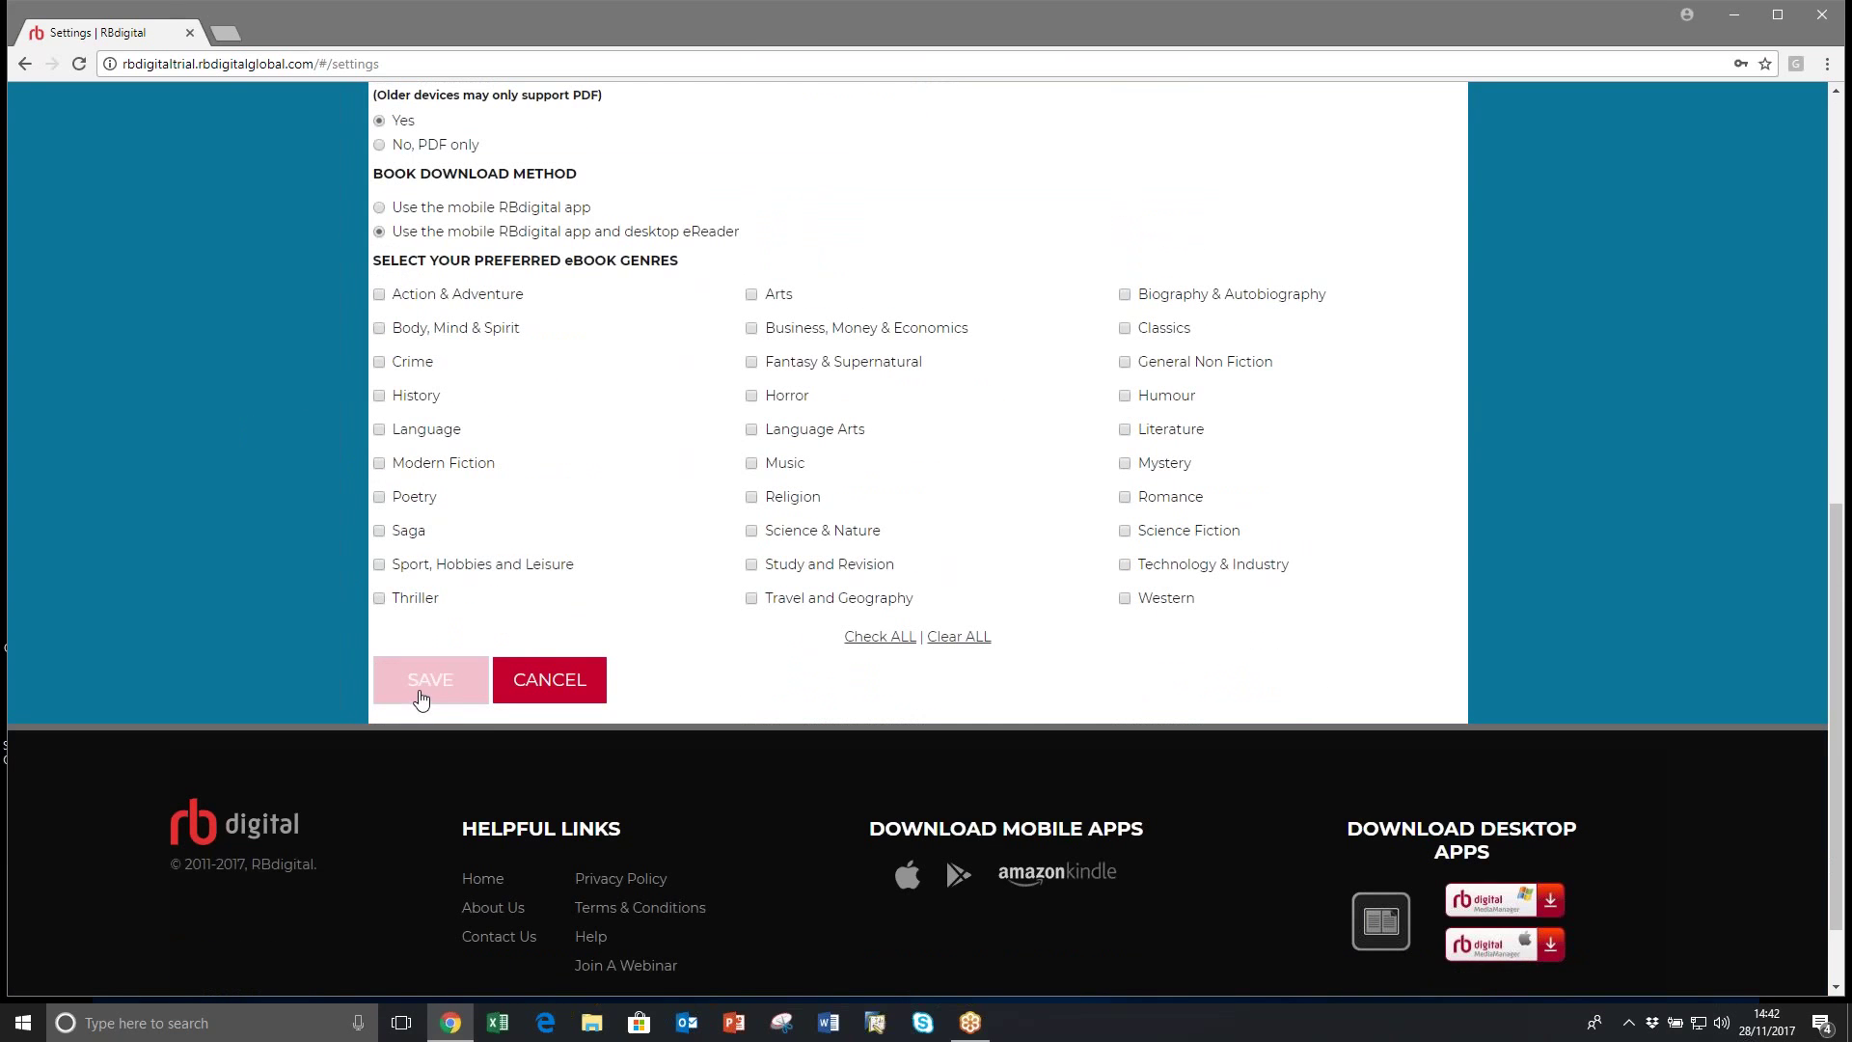
pyautogui.scroll(1, 276, 424)
pyautogui.scroll(8, 277, 421)
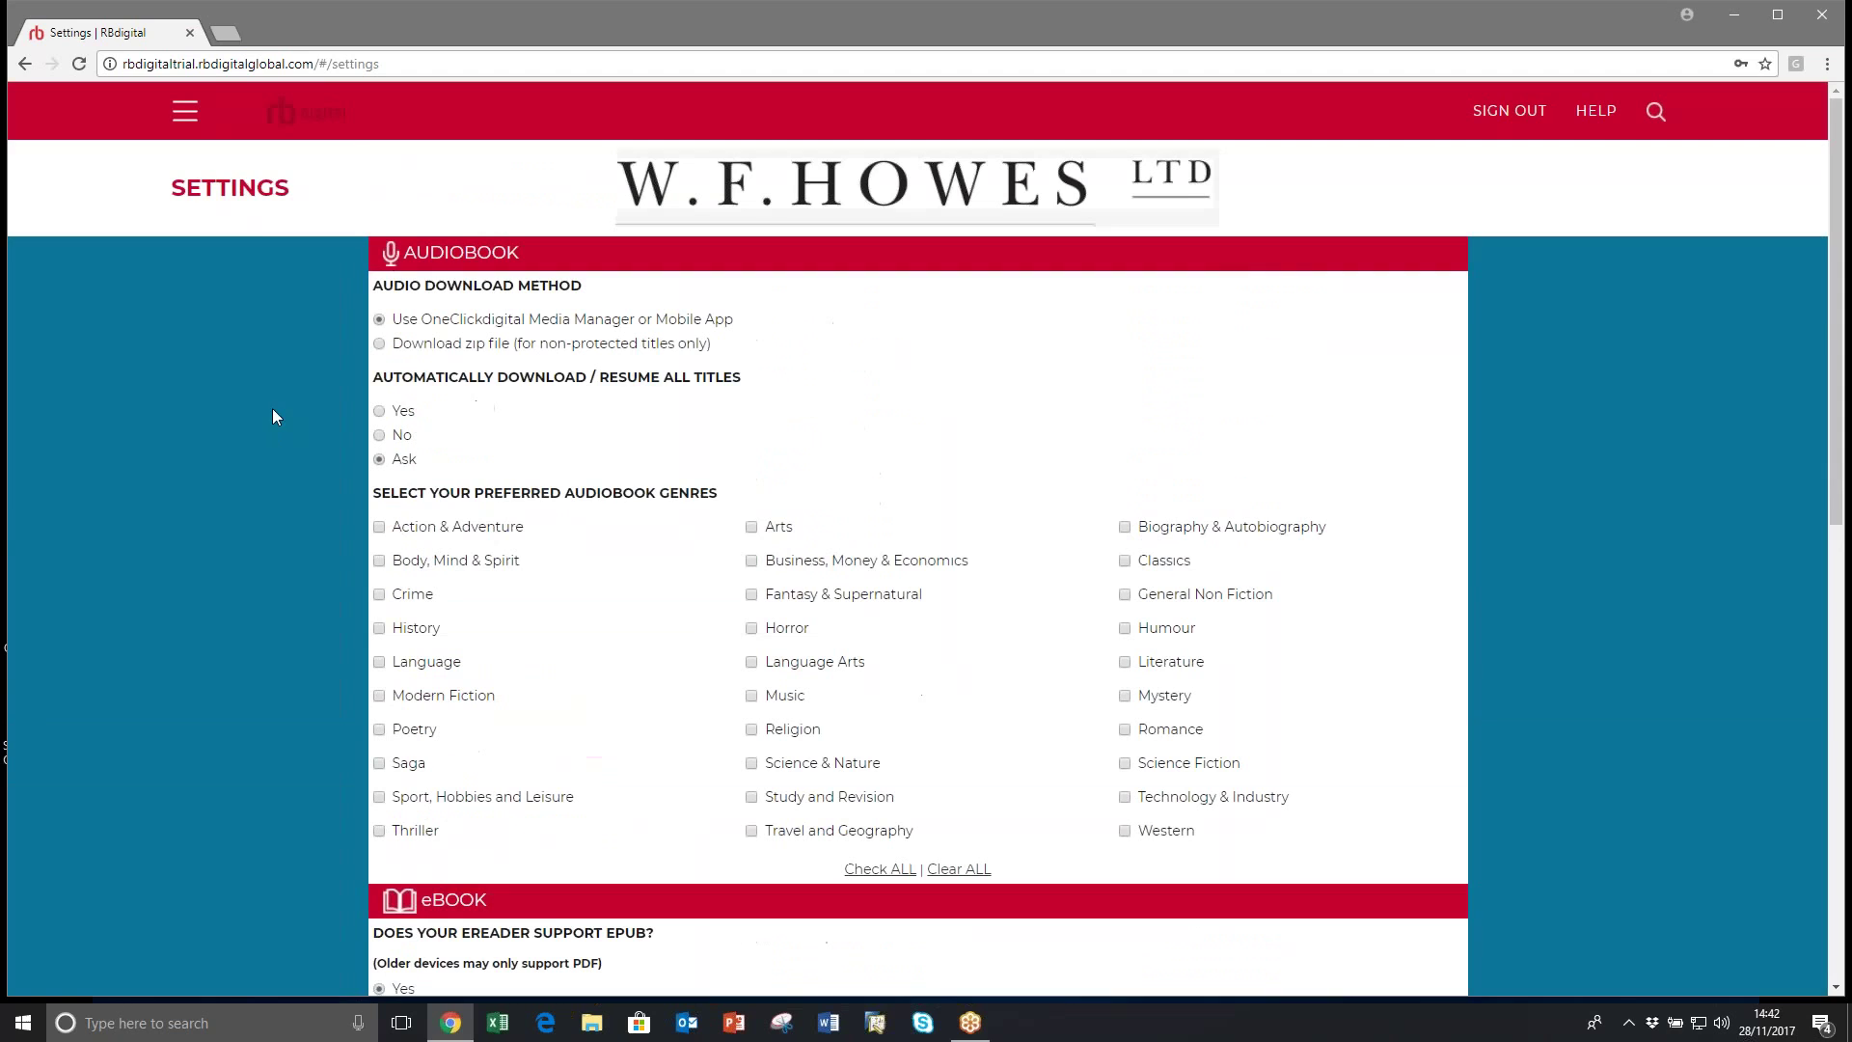
pyautogui.click(185, 113)
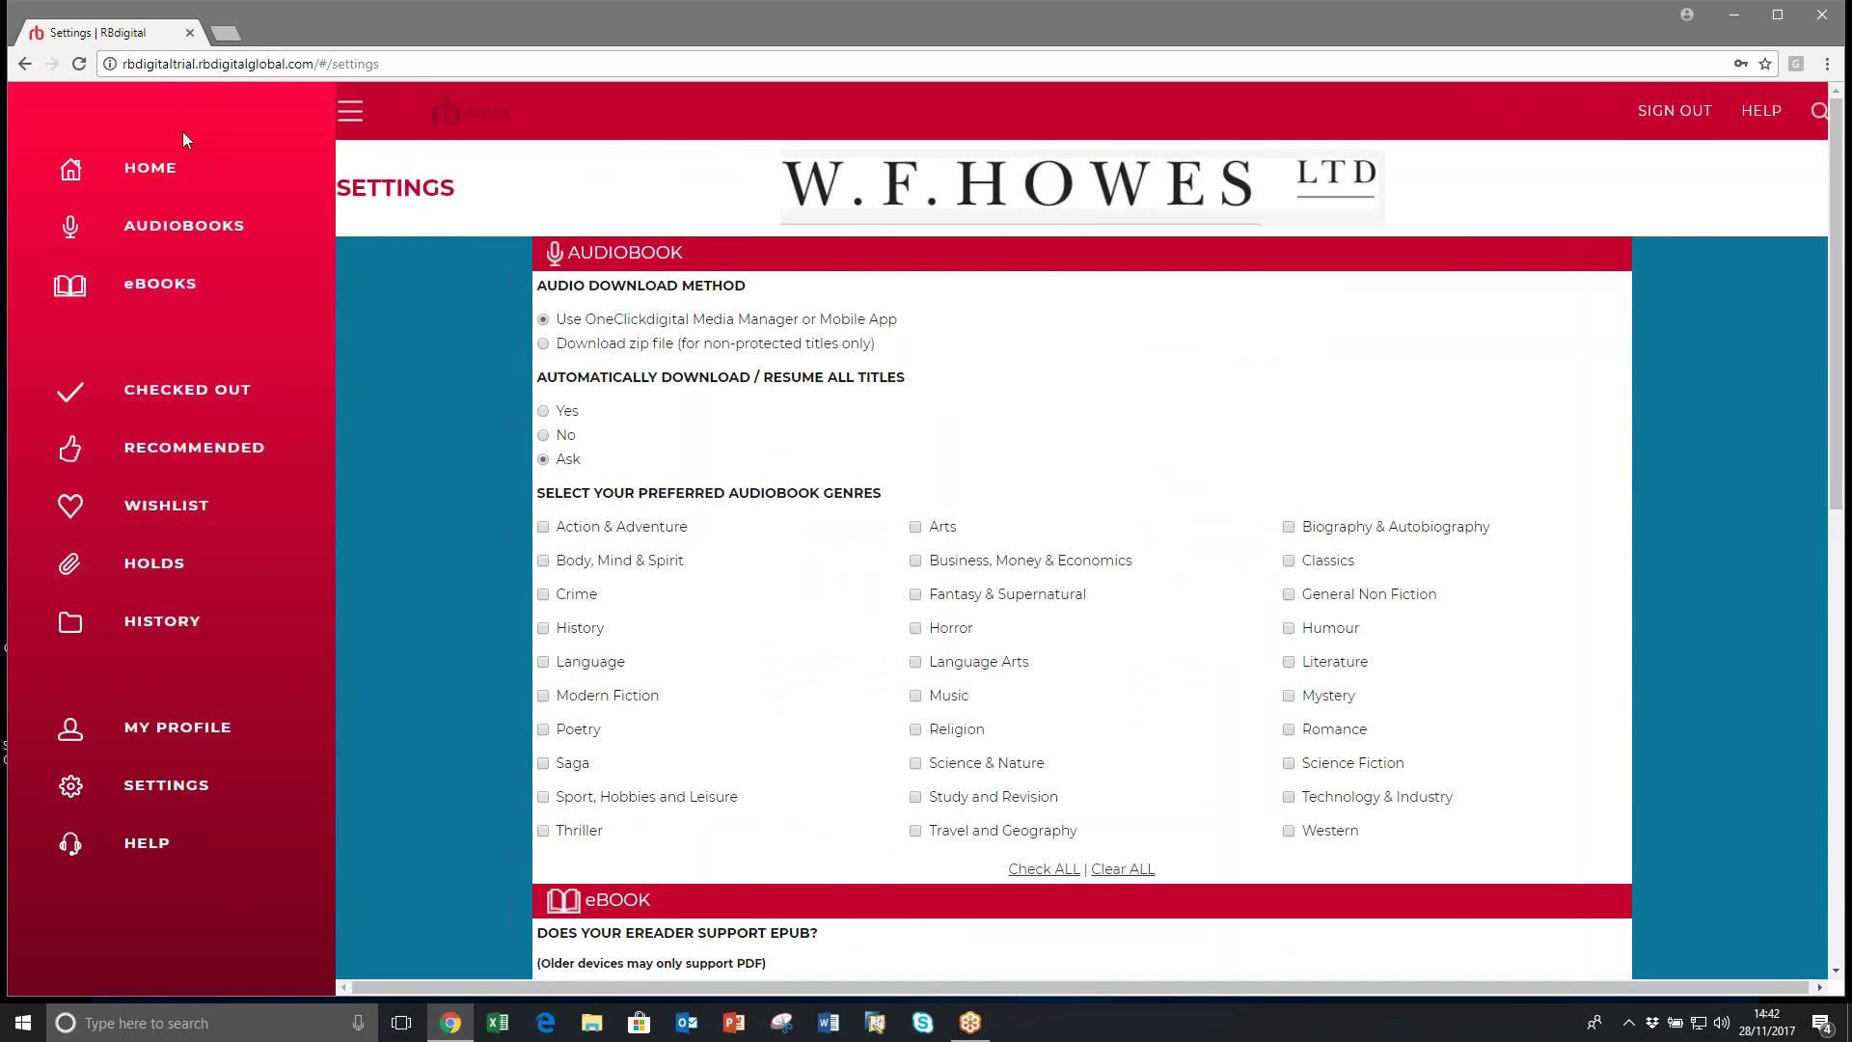
pyautogui.click(165, 169)
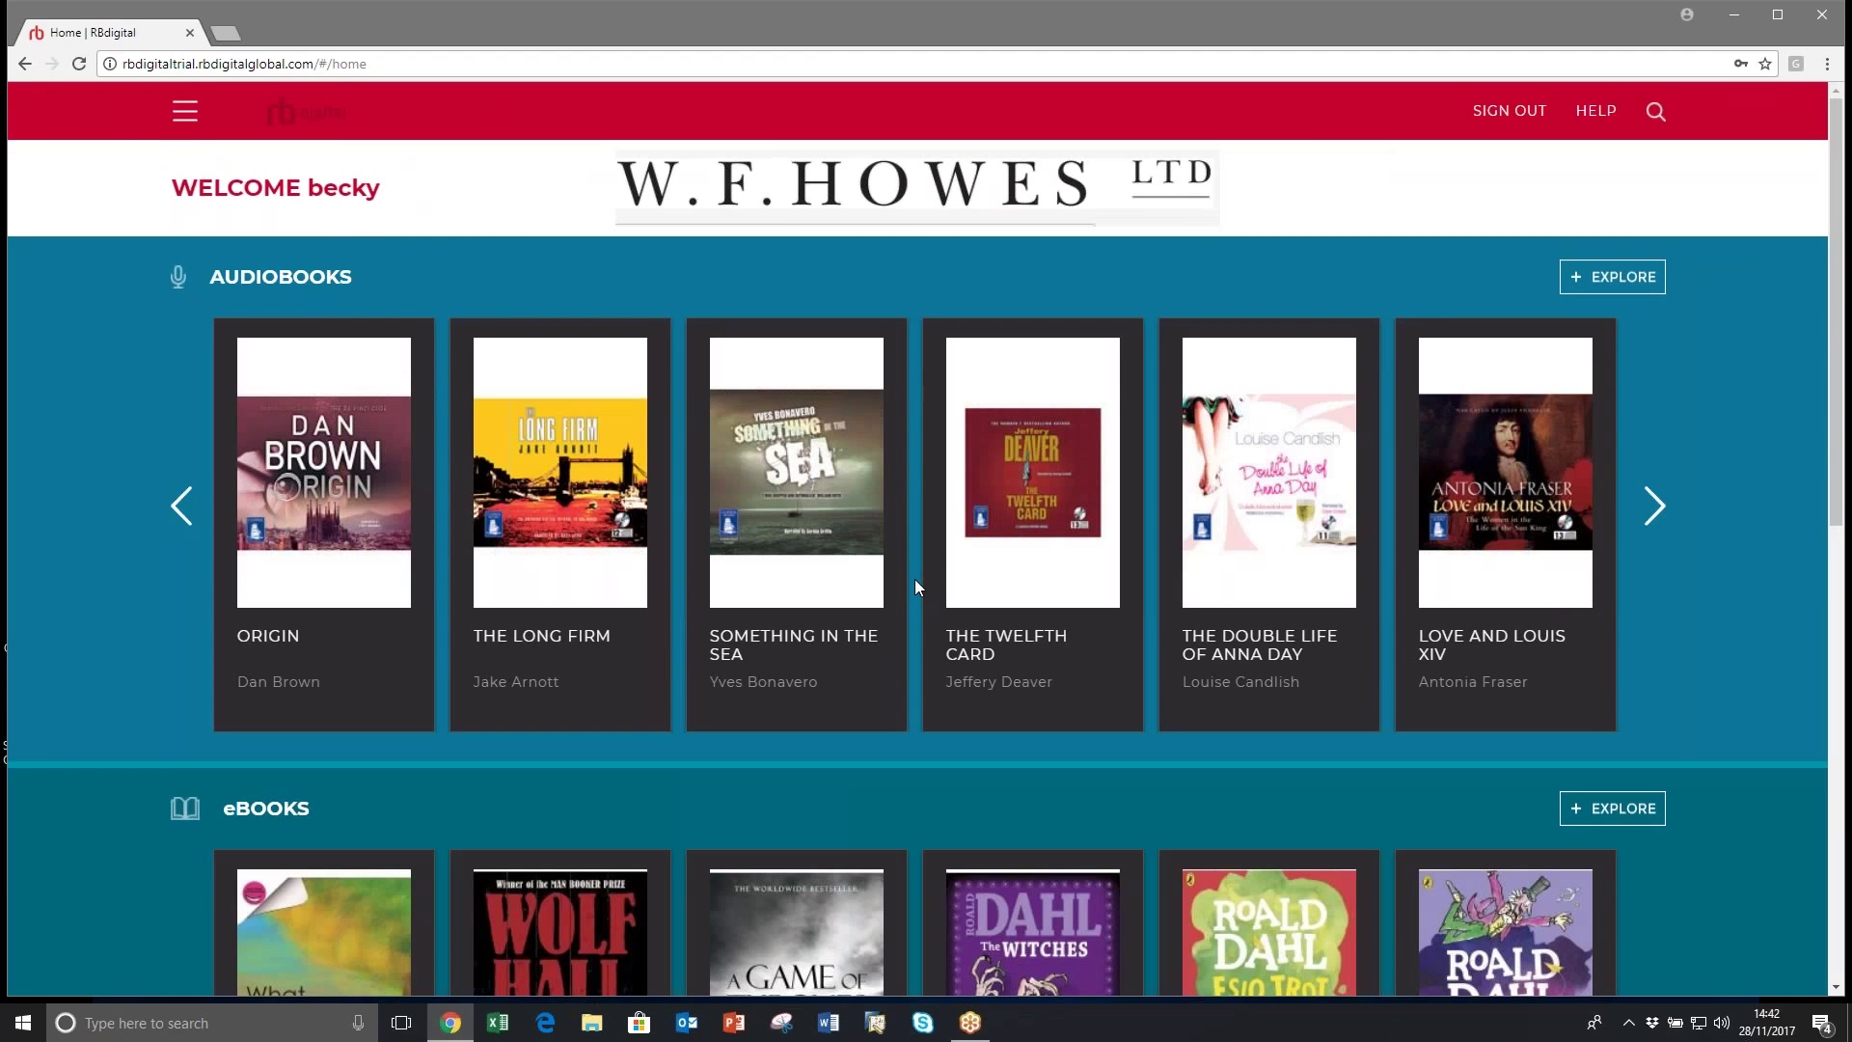
# Step: Check out The Twelfth Card audiobook for 21 days, downloading its .ocdf file
pyautogui.click(1032, 475)
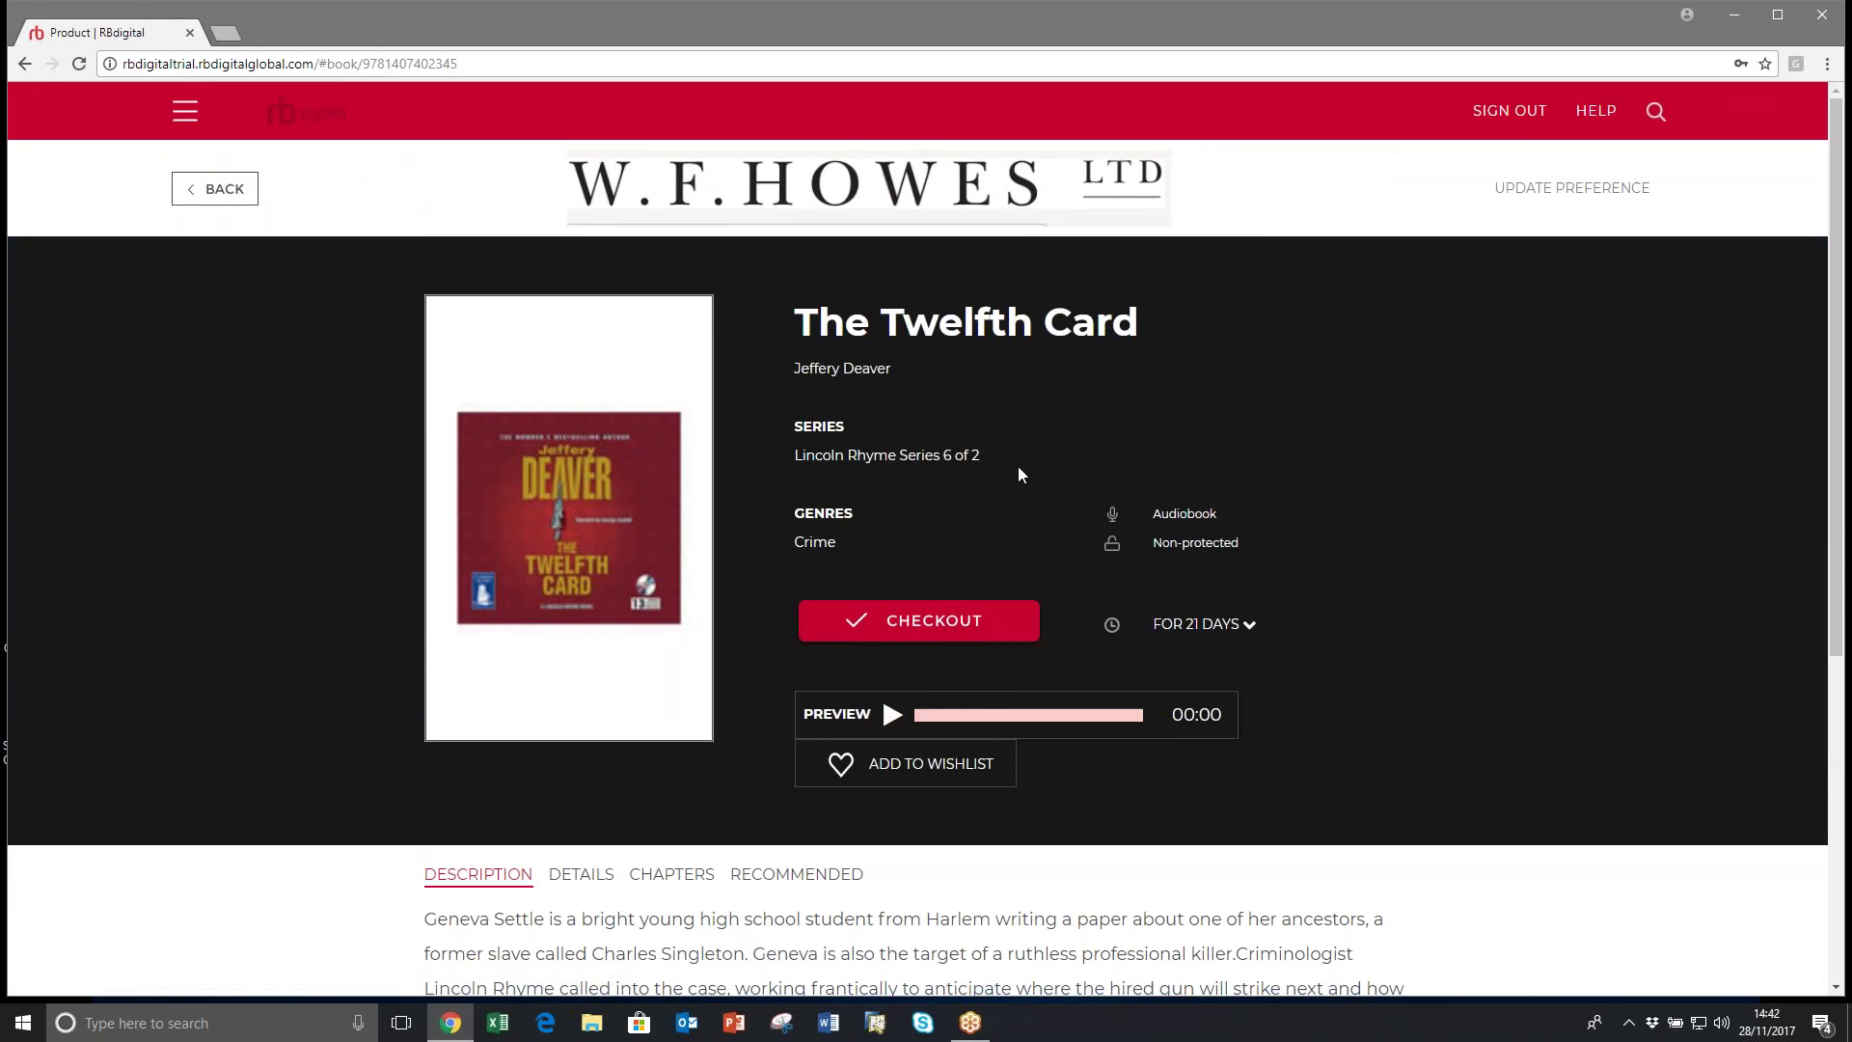
pyautogui.click(967, 627)
pyautogui.click(970, 627)
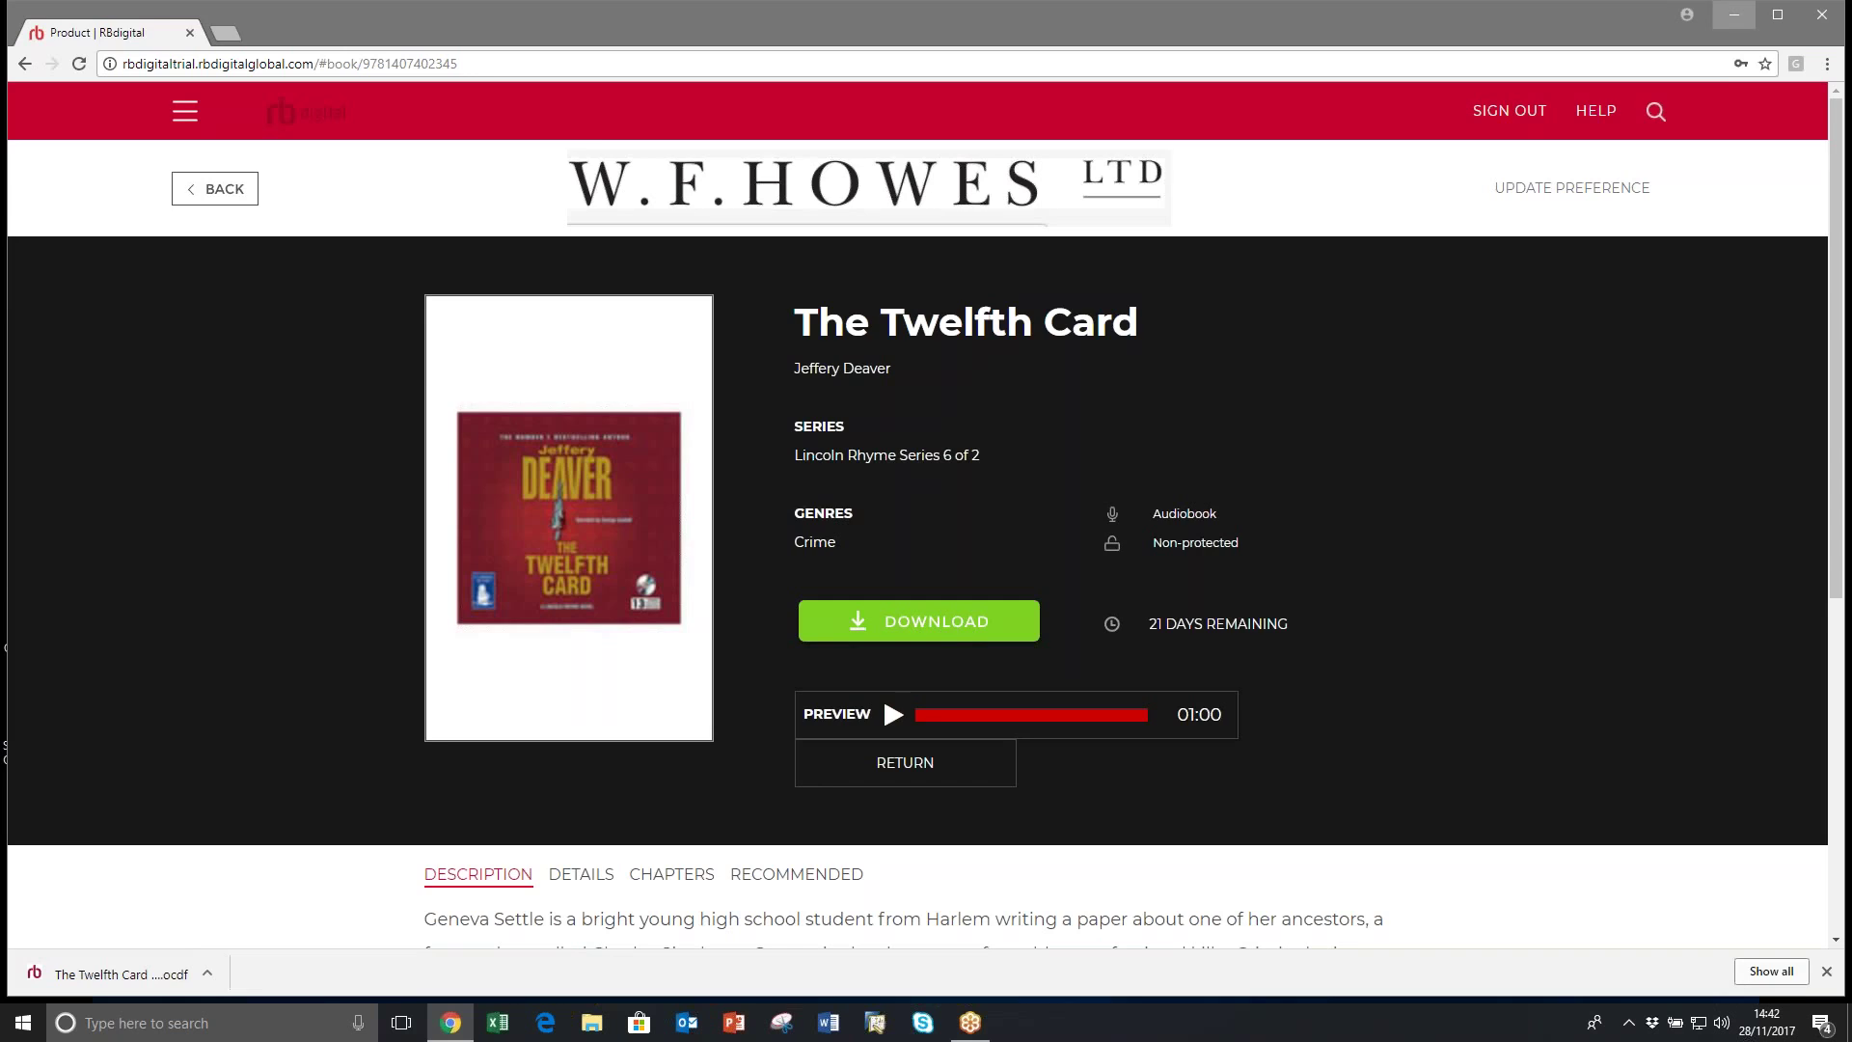
pyautogui.click(1733, 15)
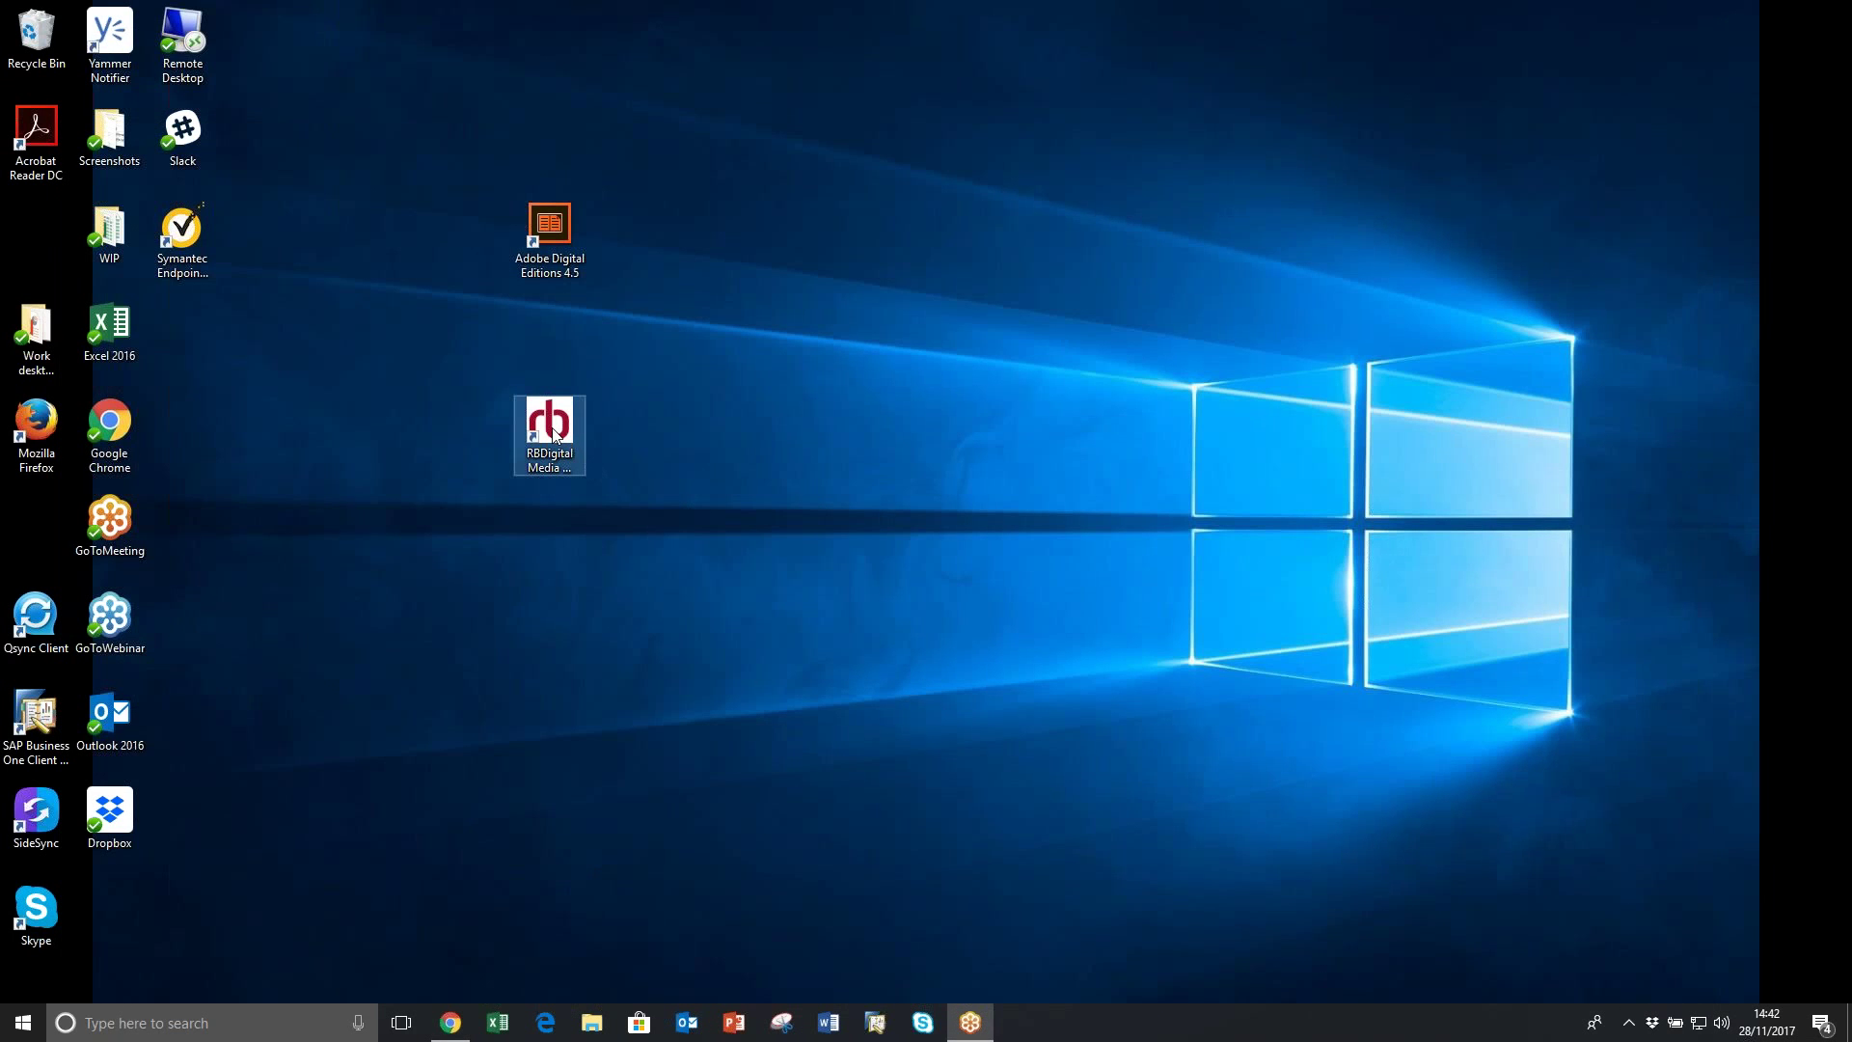
# Step: Start RBdigital Media Manager from its desktop icon and dismiss the DRM notice
pyautogui.click(564, 439)
pyautogui.click(772, 598)
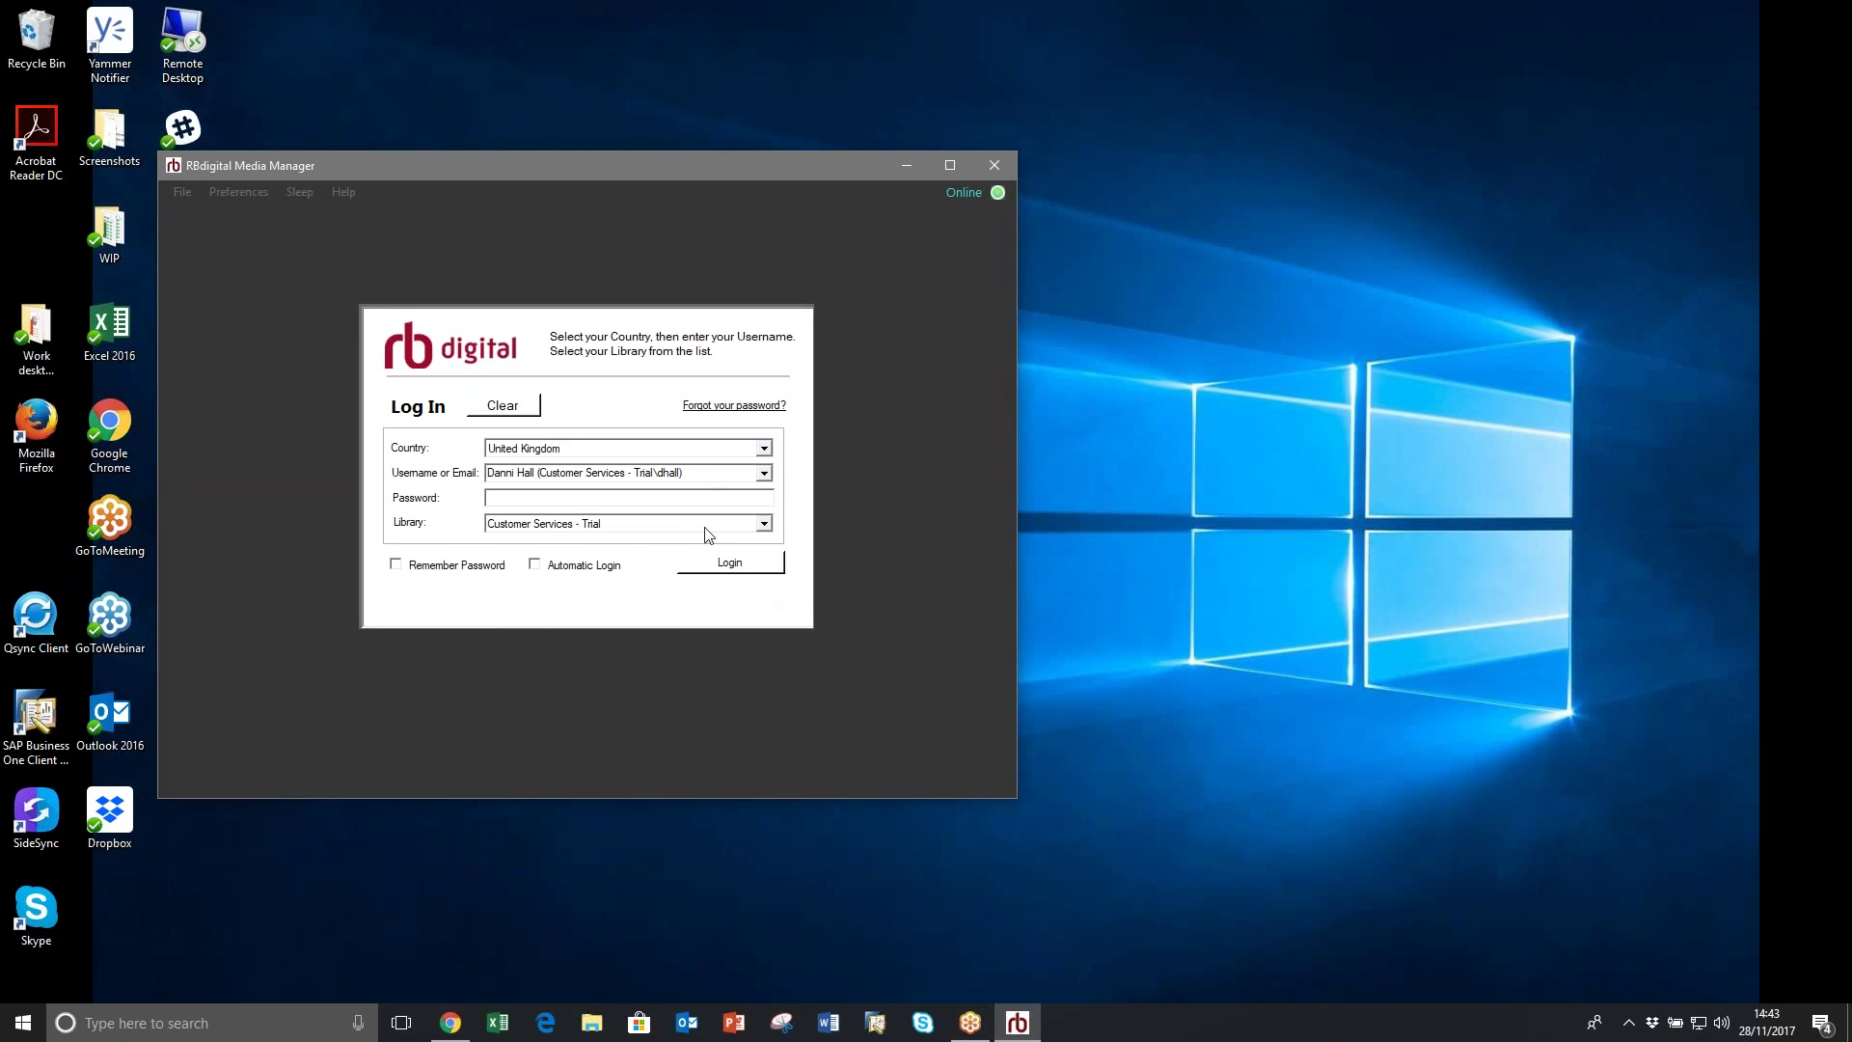
# Step: Clear the saved login details and set the country to United Kingdom
pyautogui.click(503, 405)
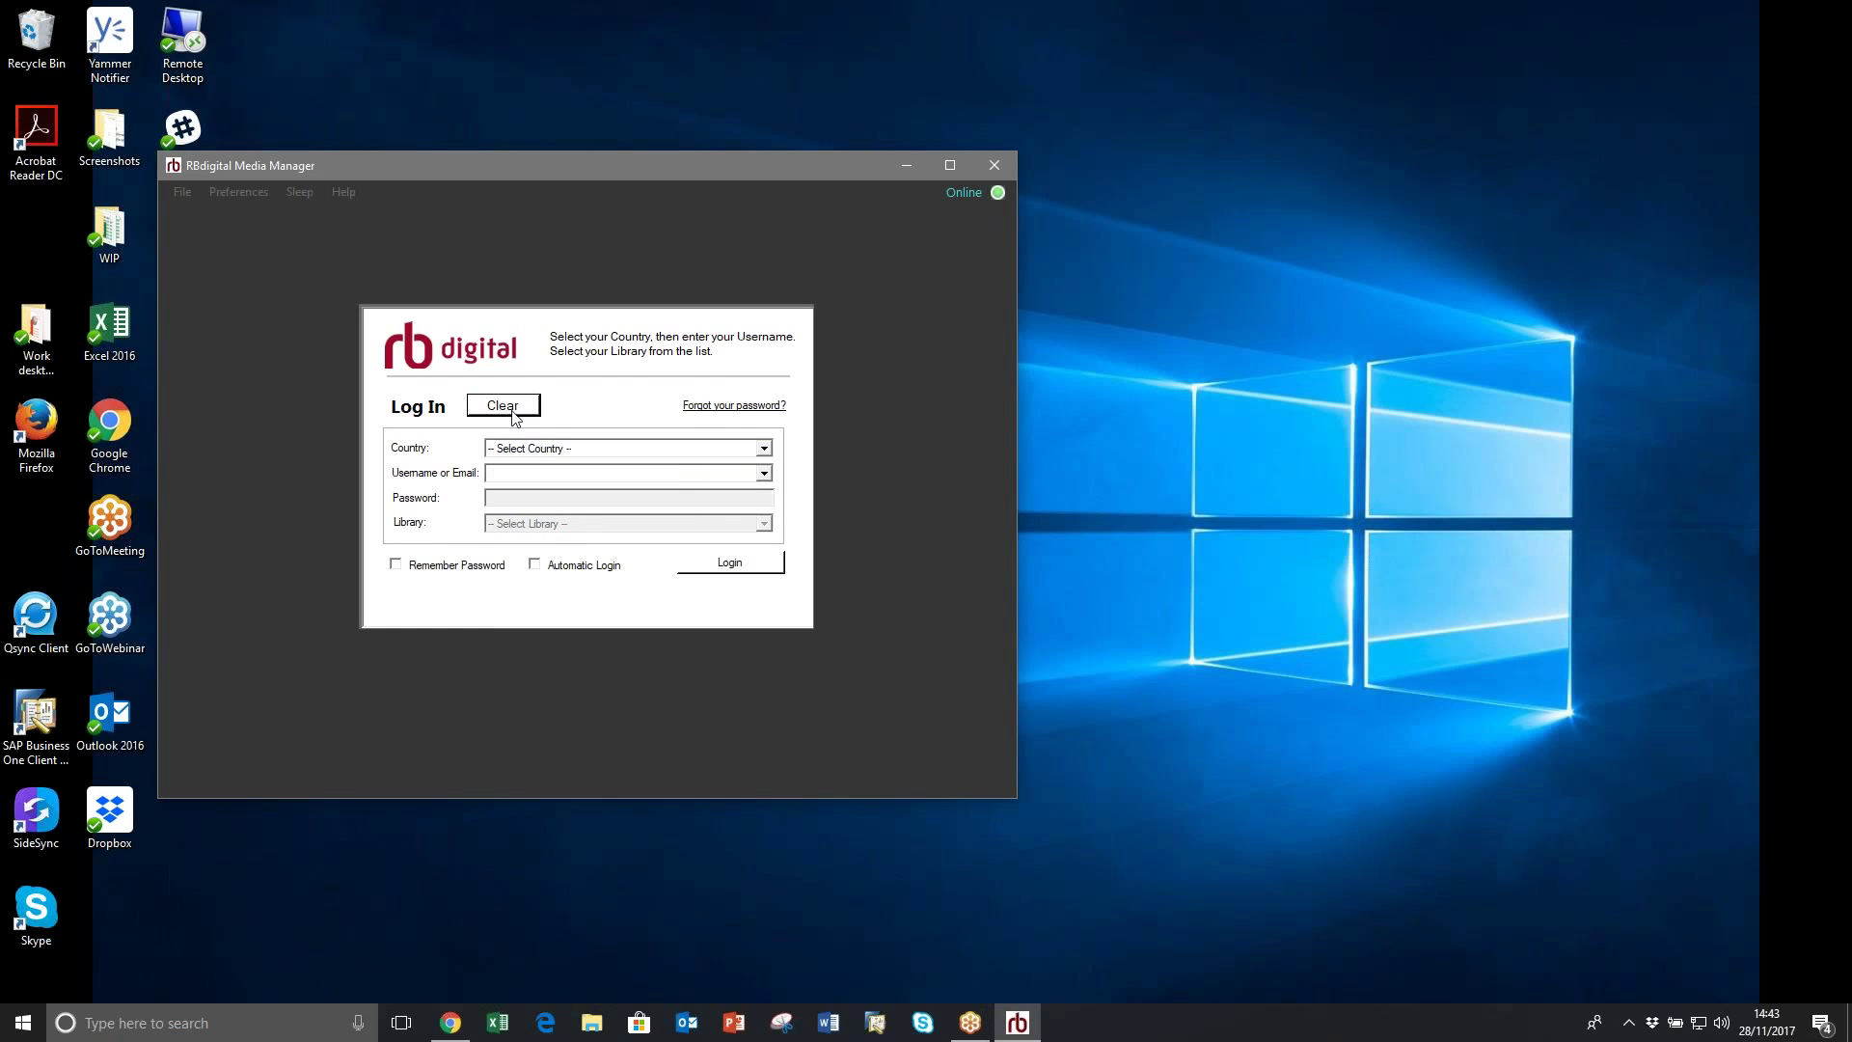
pyautogui.click(549, 449)
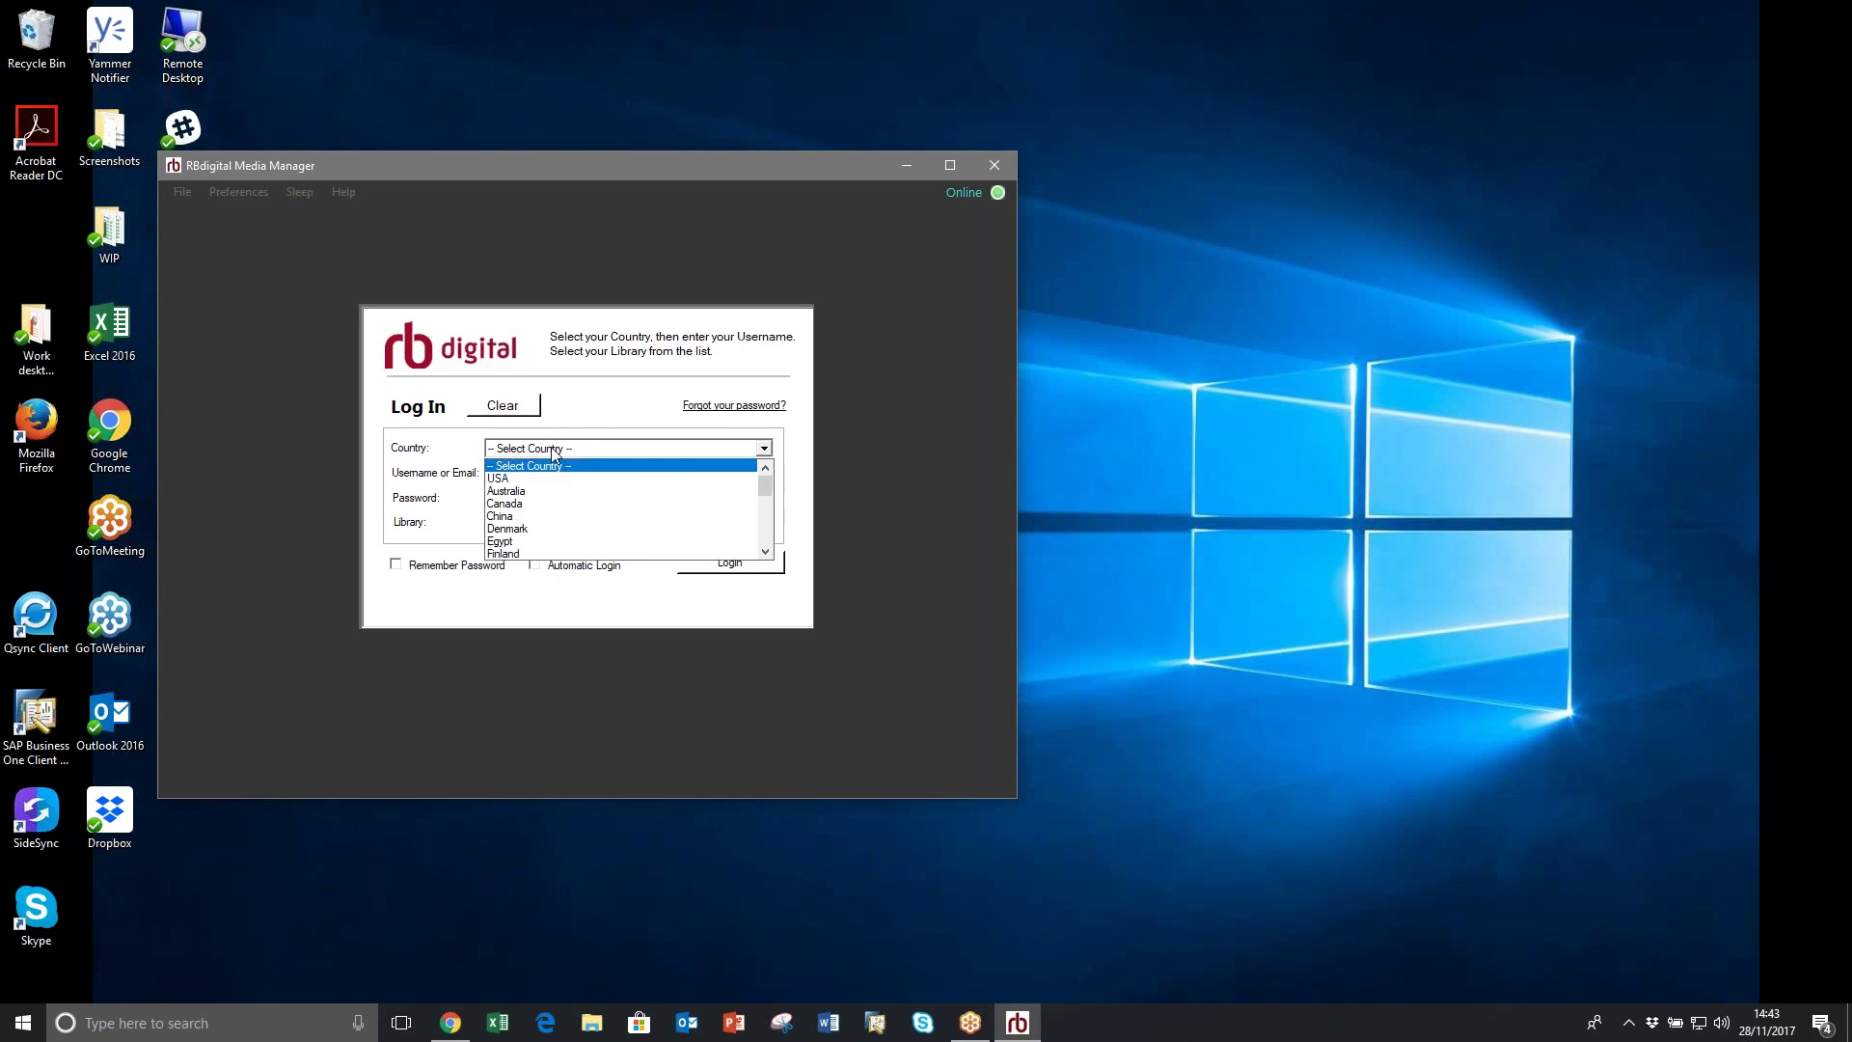
pyautogui.moveTo(763, 484); pyautogui.dragTo(766, 538)
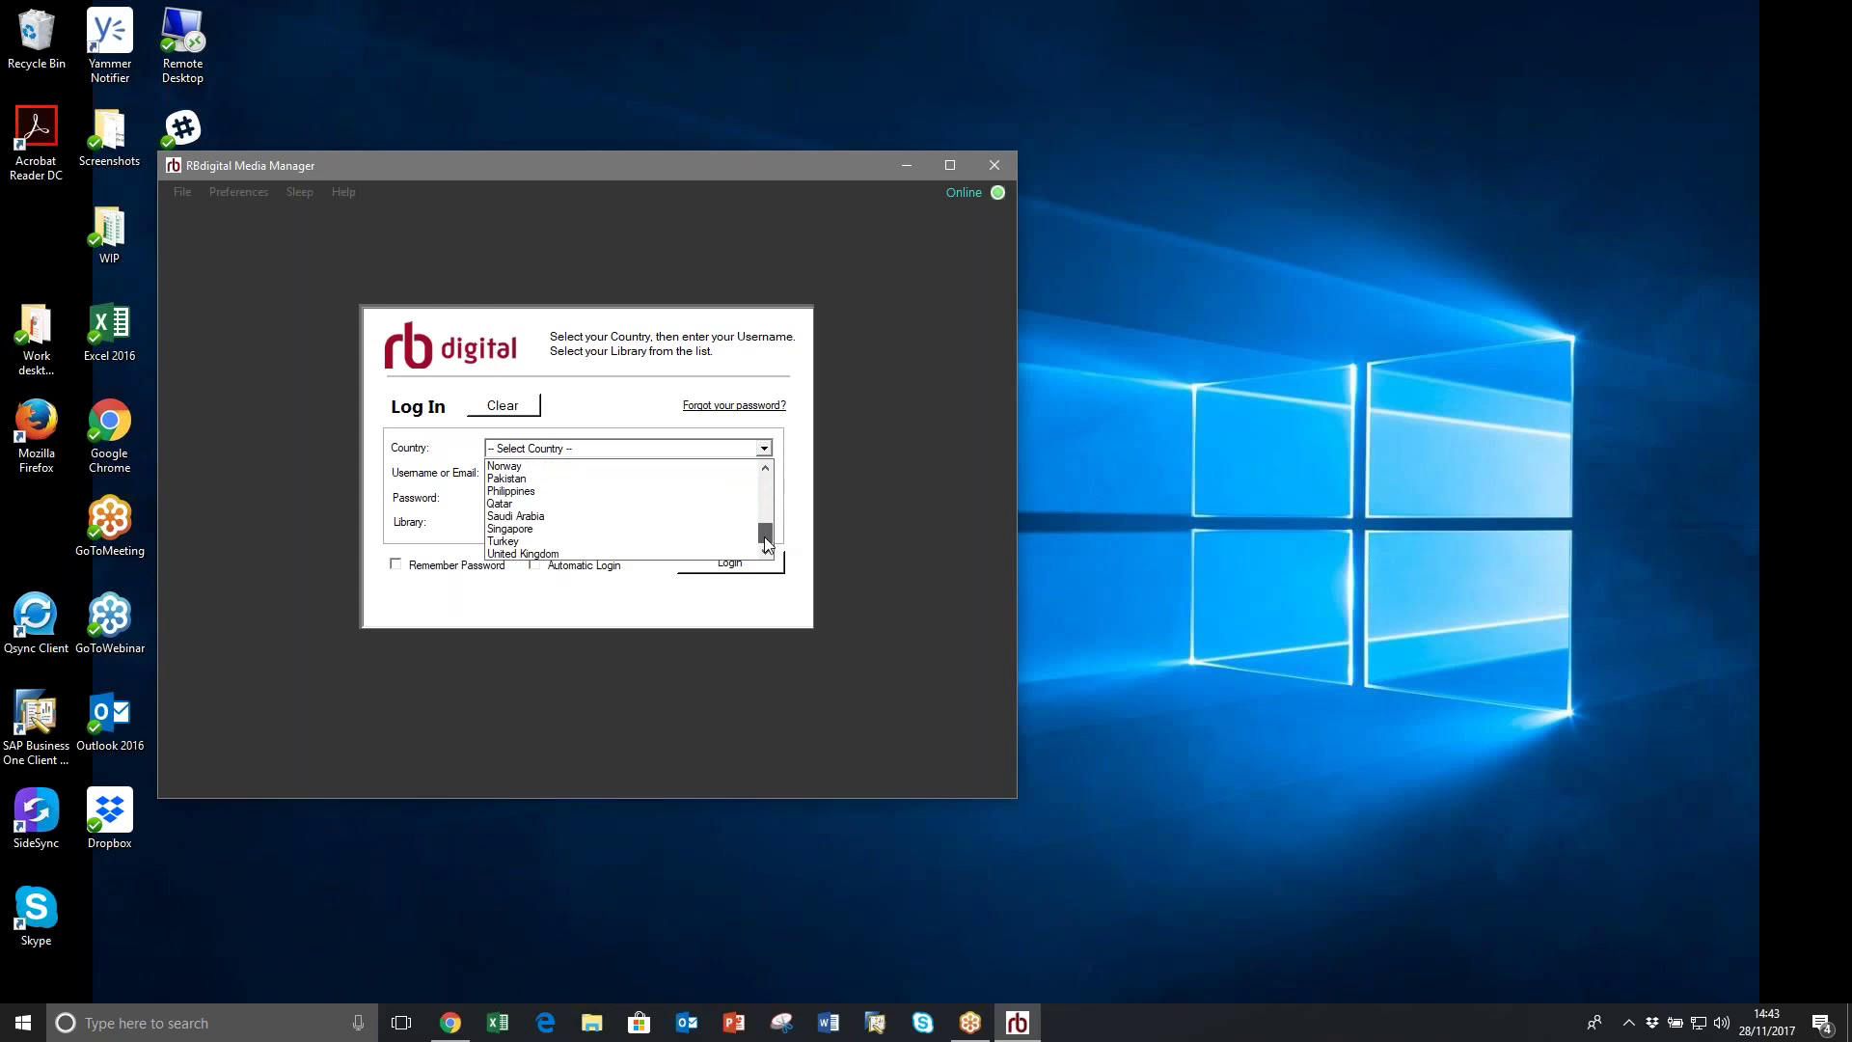
pyautogui.click(600, 553)
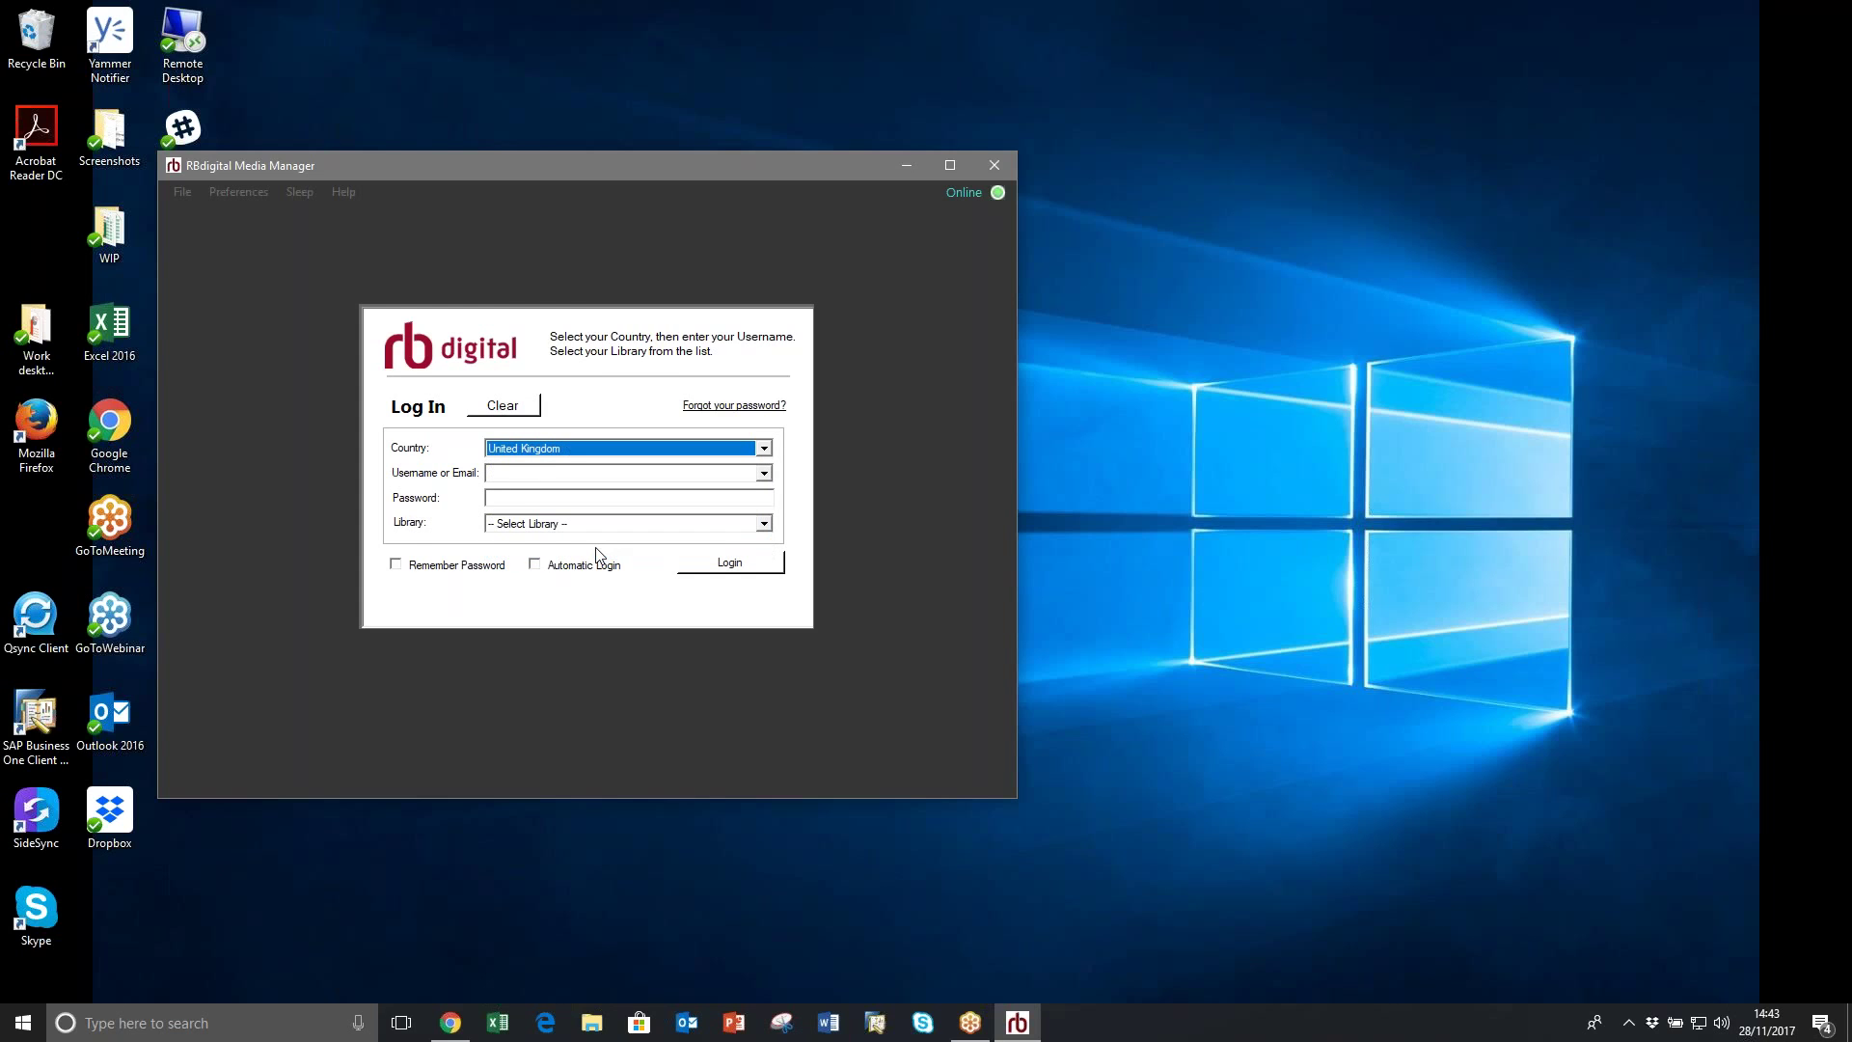
# Step: Enter the account e-mail address in the username field
pyautogui.click(537, 470)
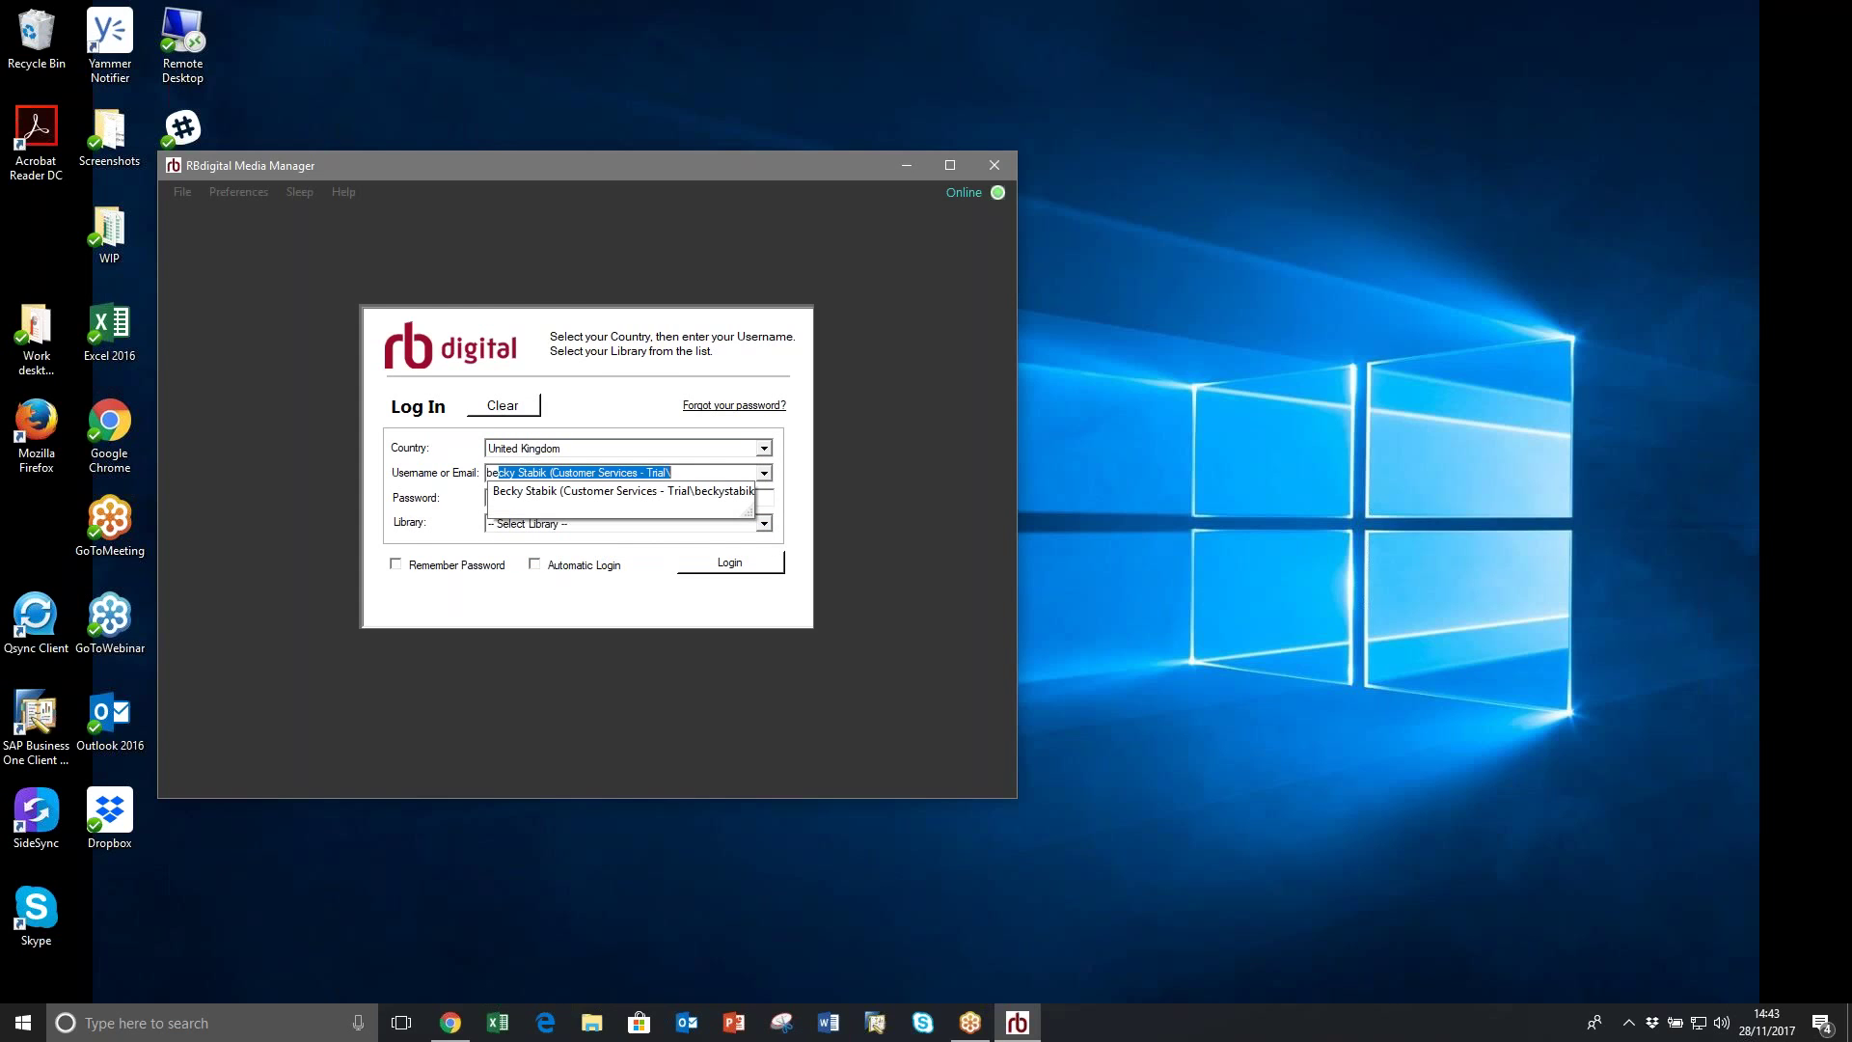
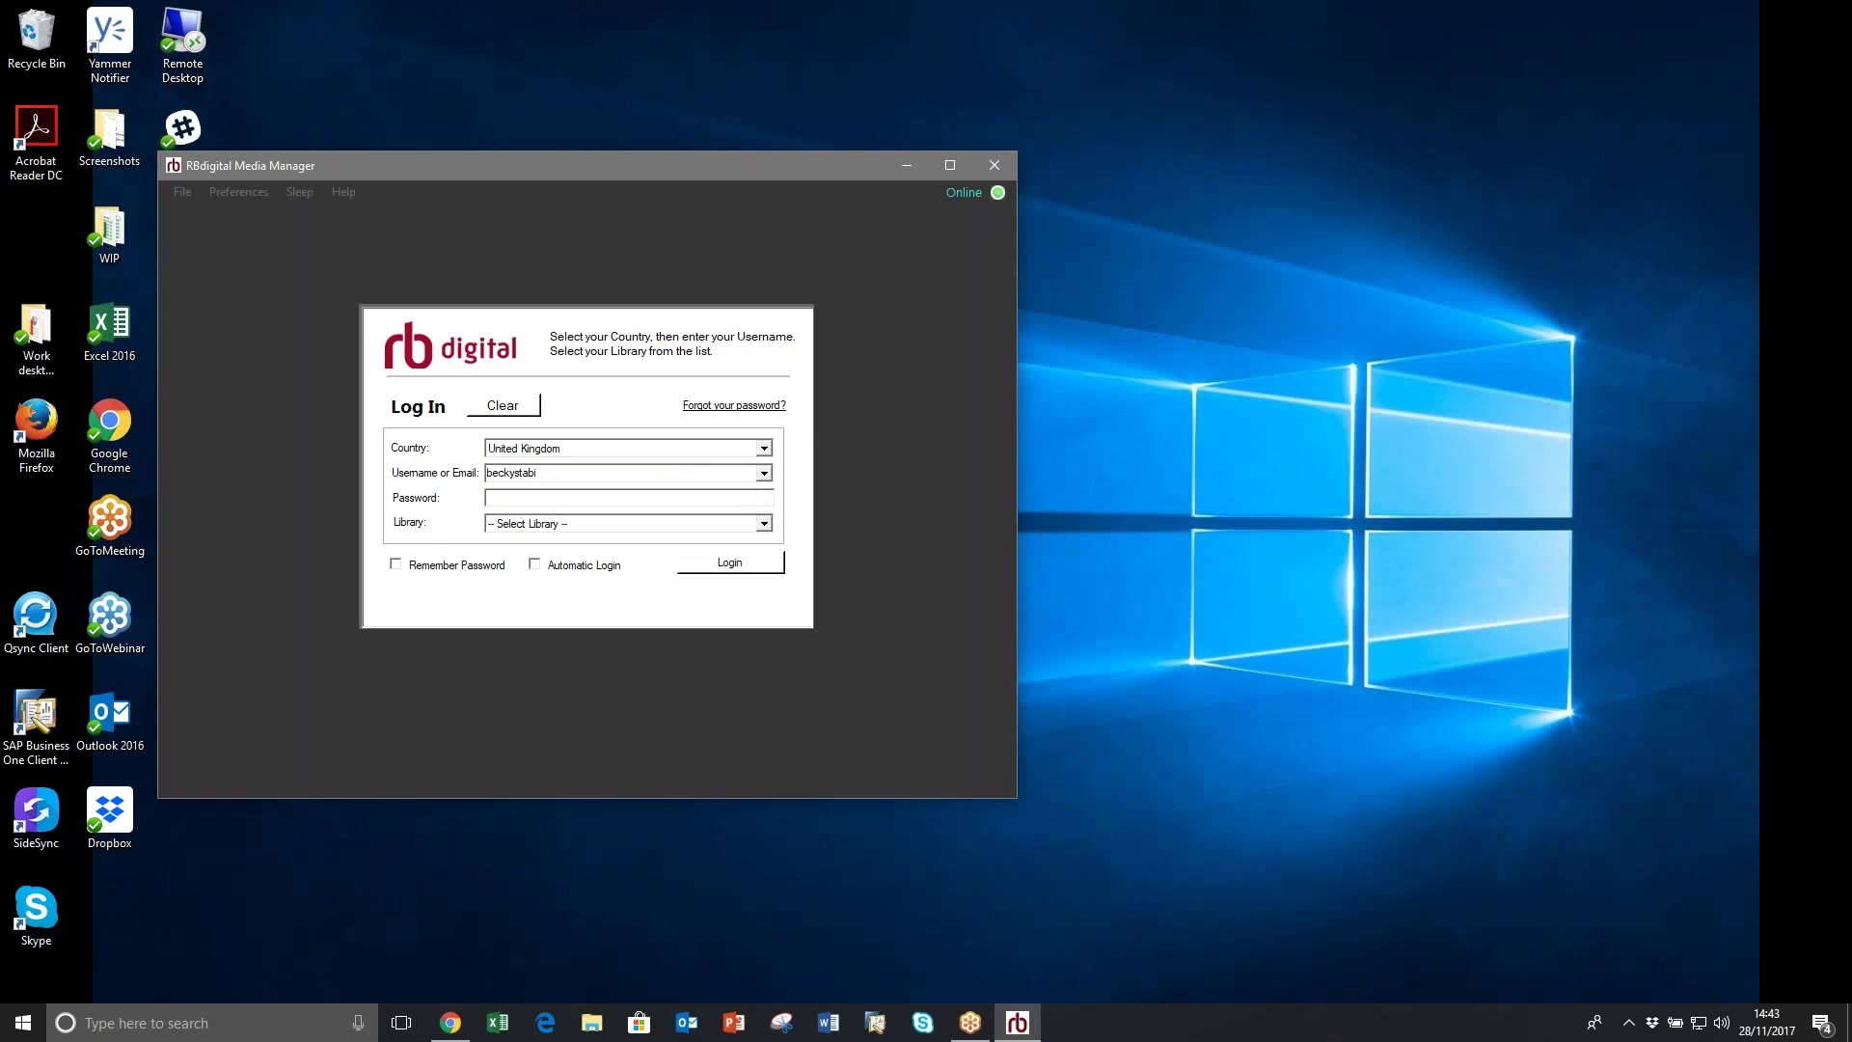
# Step: Select RBdigital Trial as the library
pyautogui.click(771, 525)
pyautogui.click(768, 524)
pyautogui.click(765, 524)
pyautogui.click(765, 526)
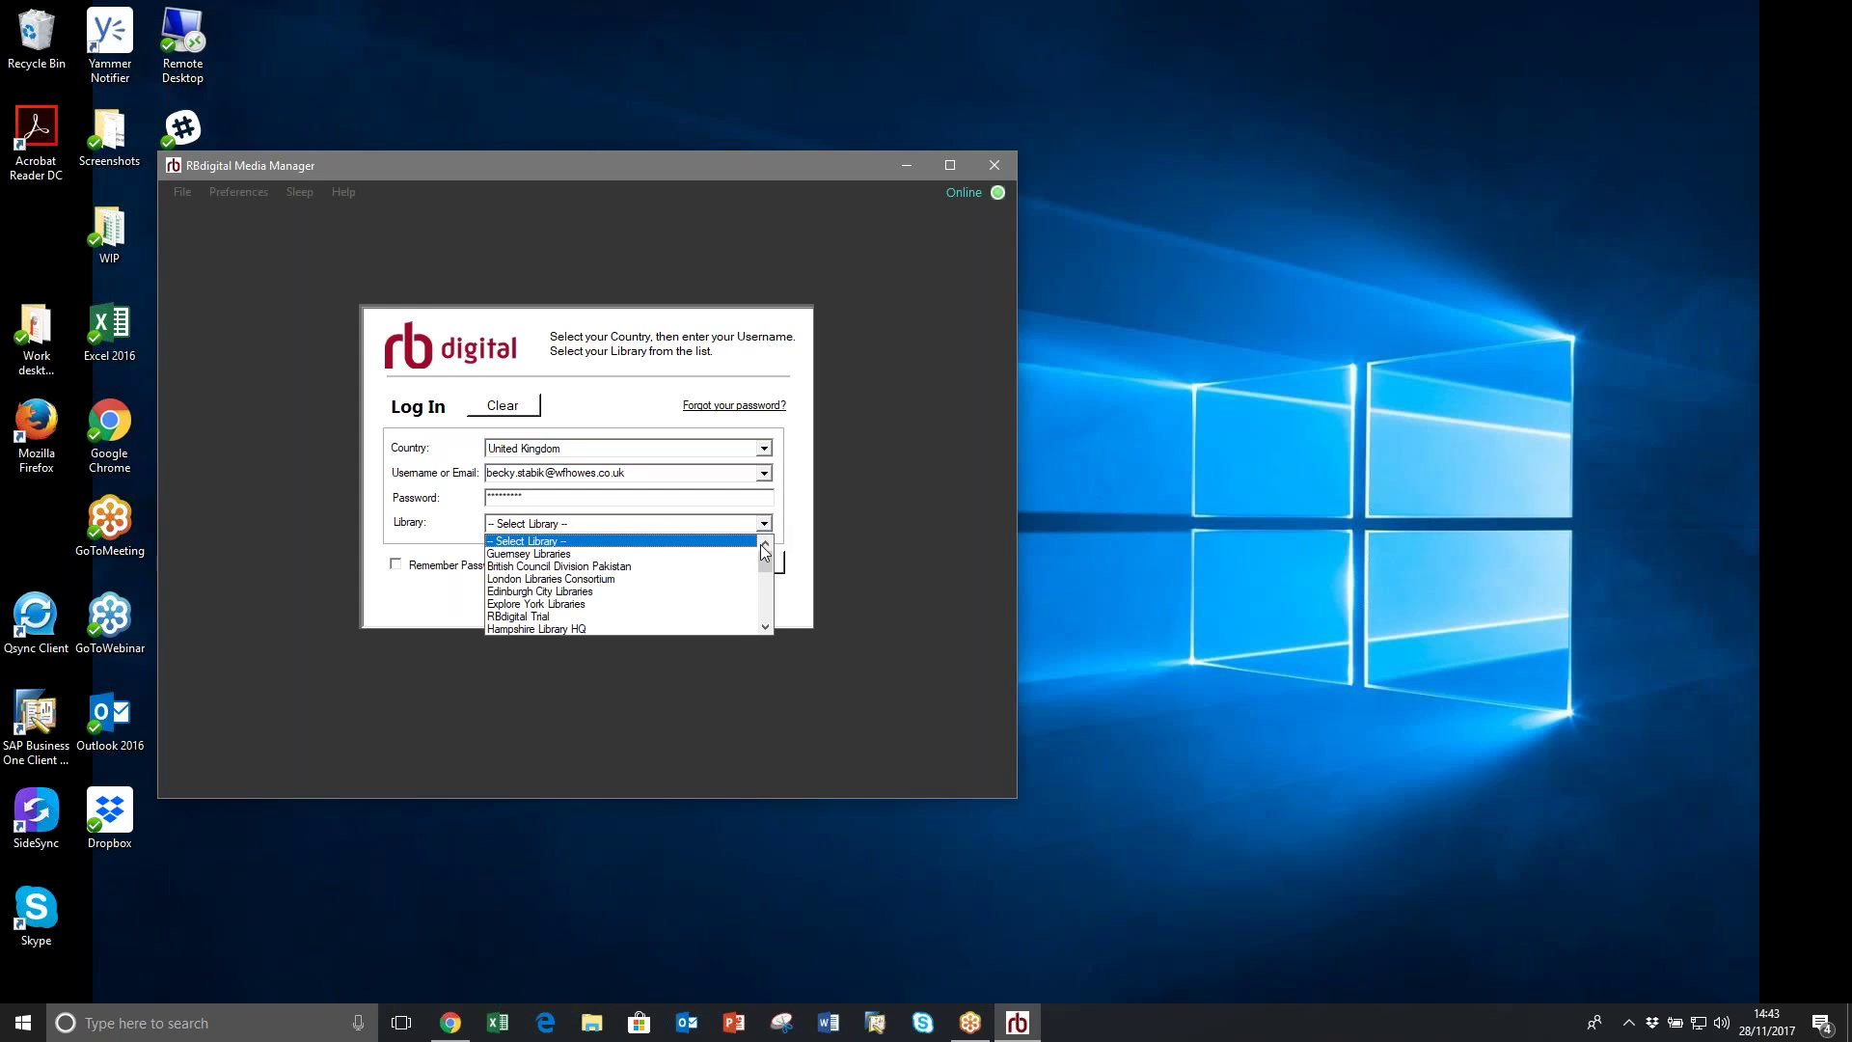
pyautogui.click(574, 618)
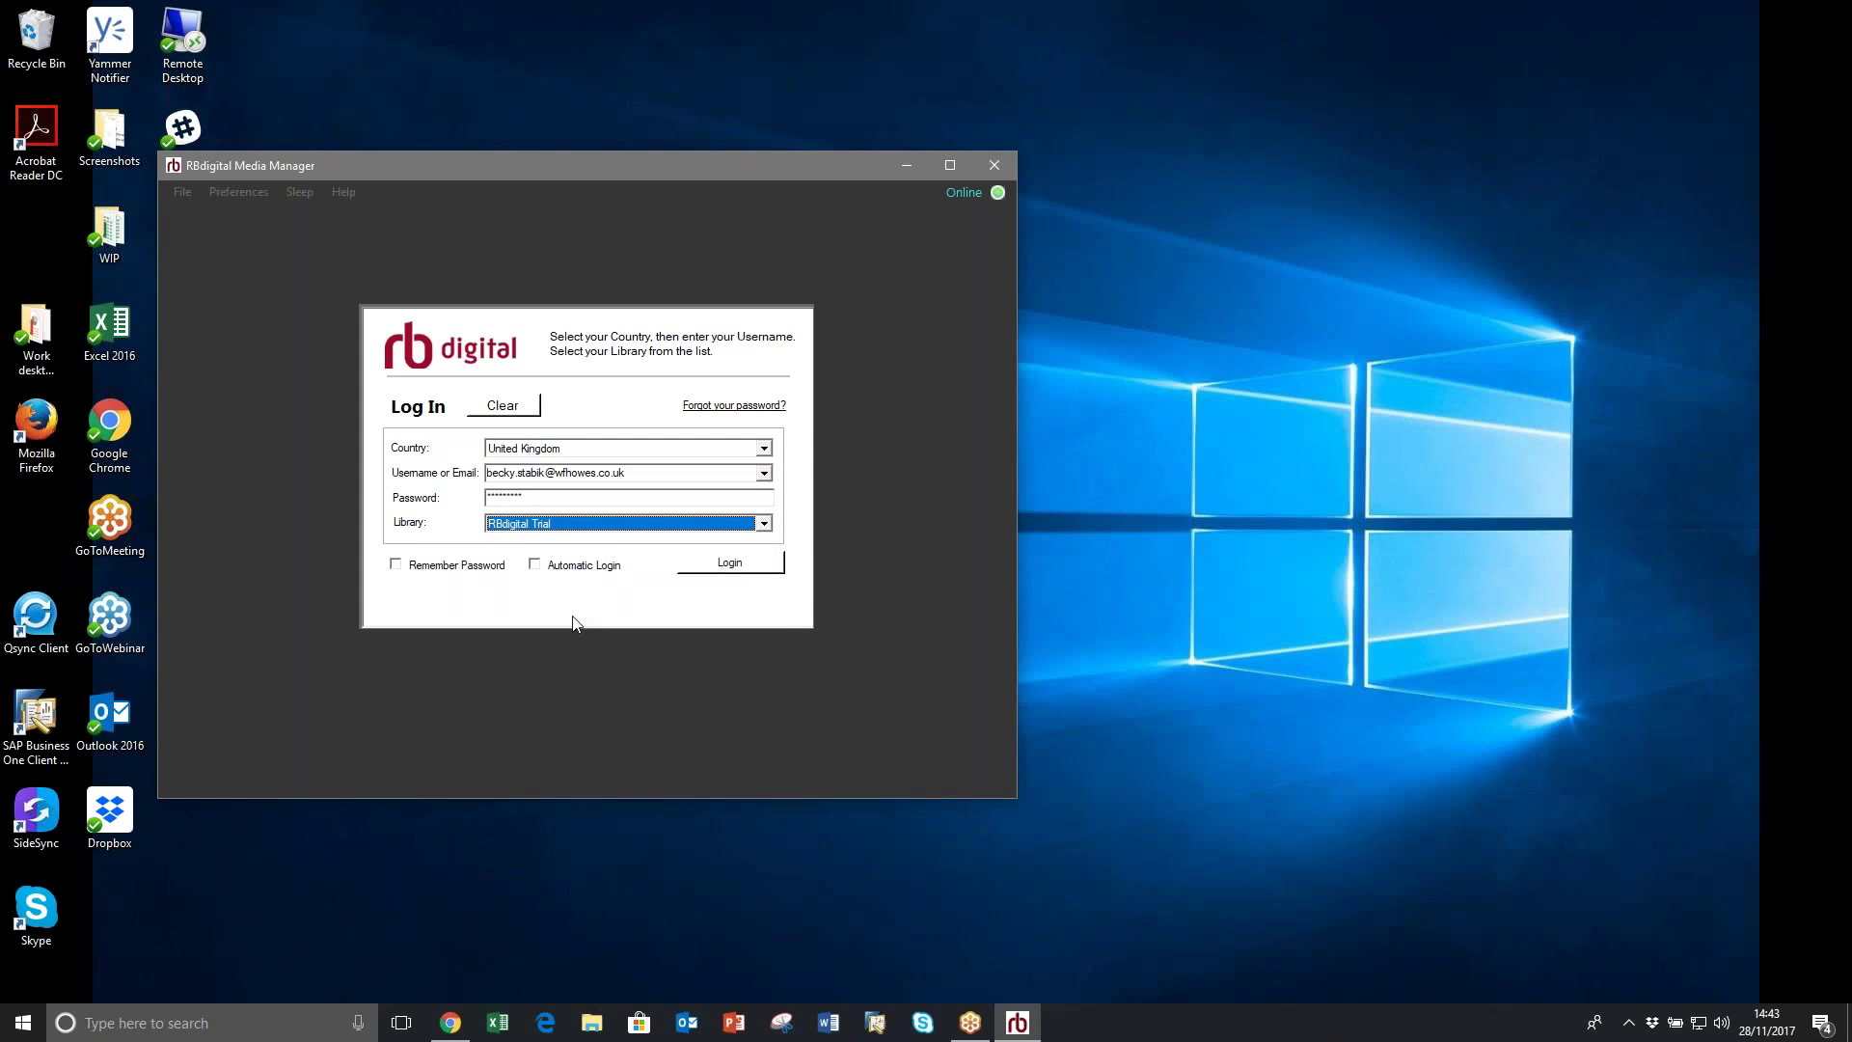
# Step: Log in with auto download enabled and maximize the window to show My Titles
pyautogui.click(730, 566)
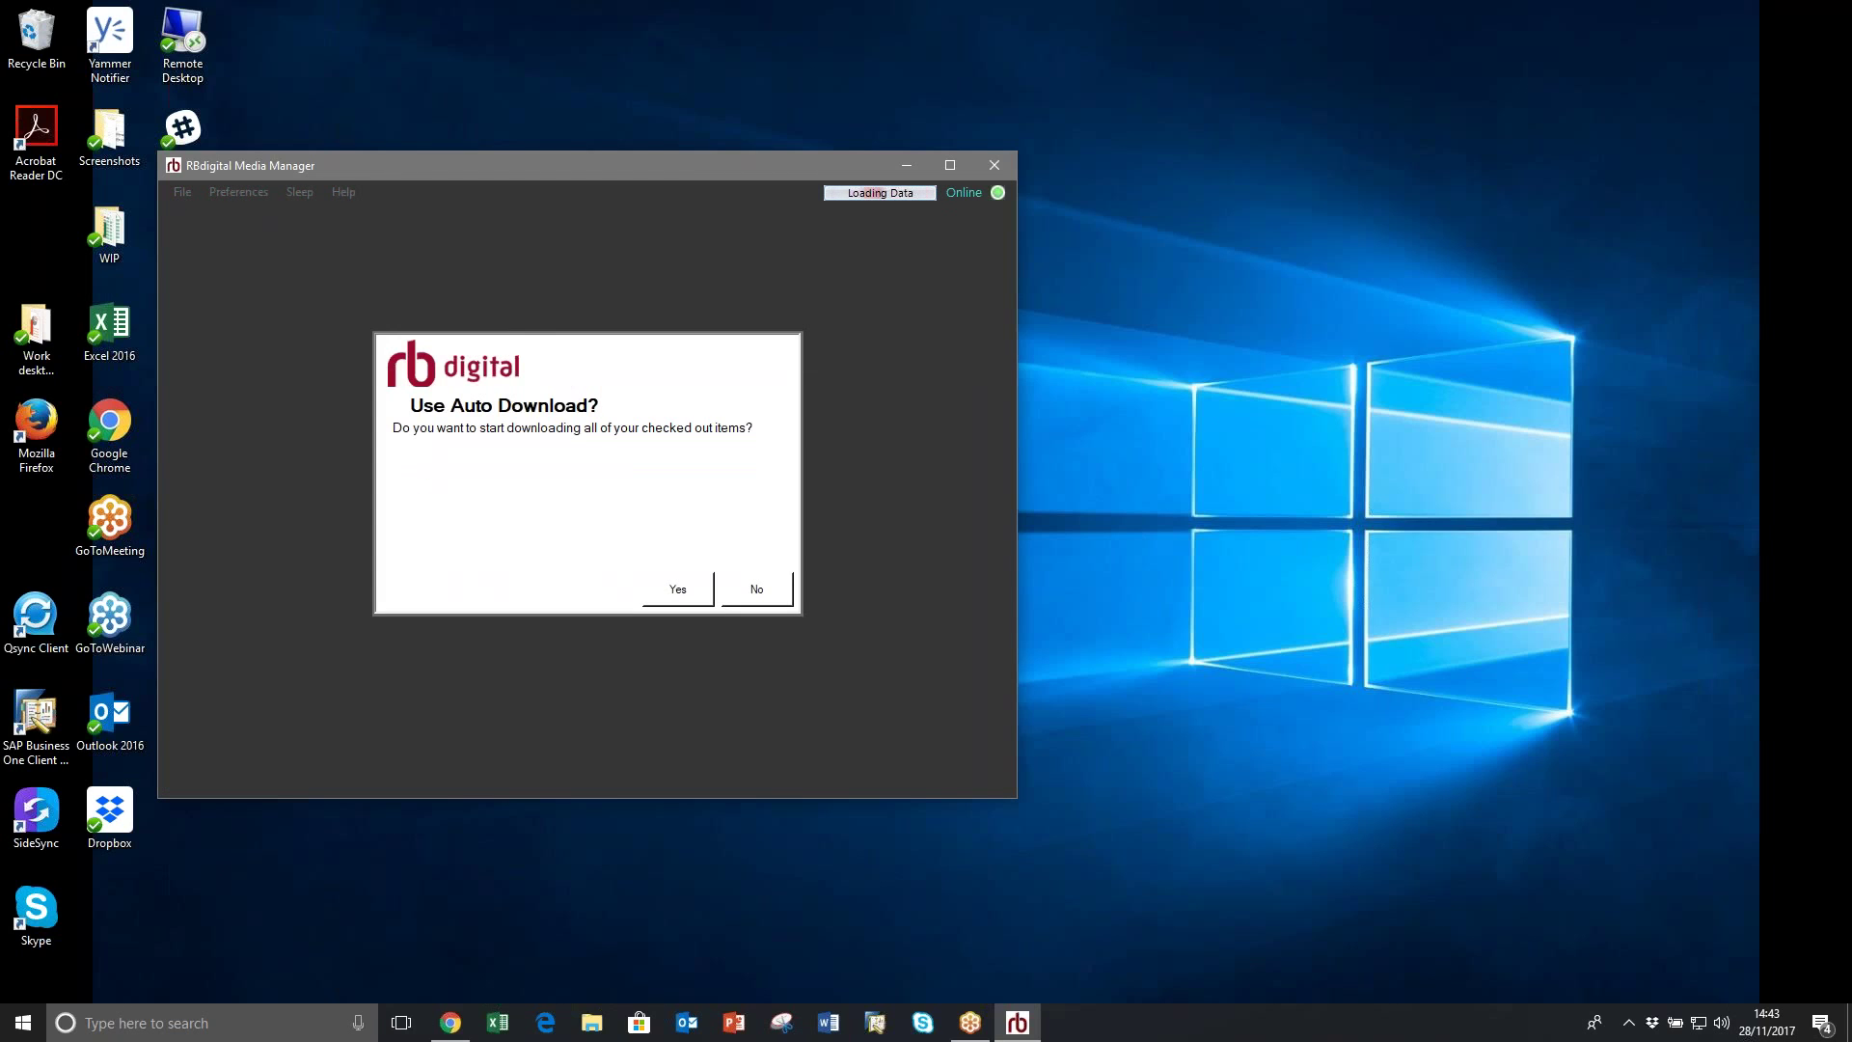
pyautogui.click(689, 592)
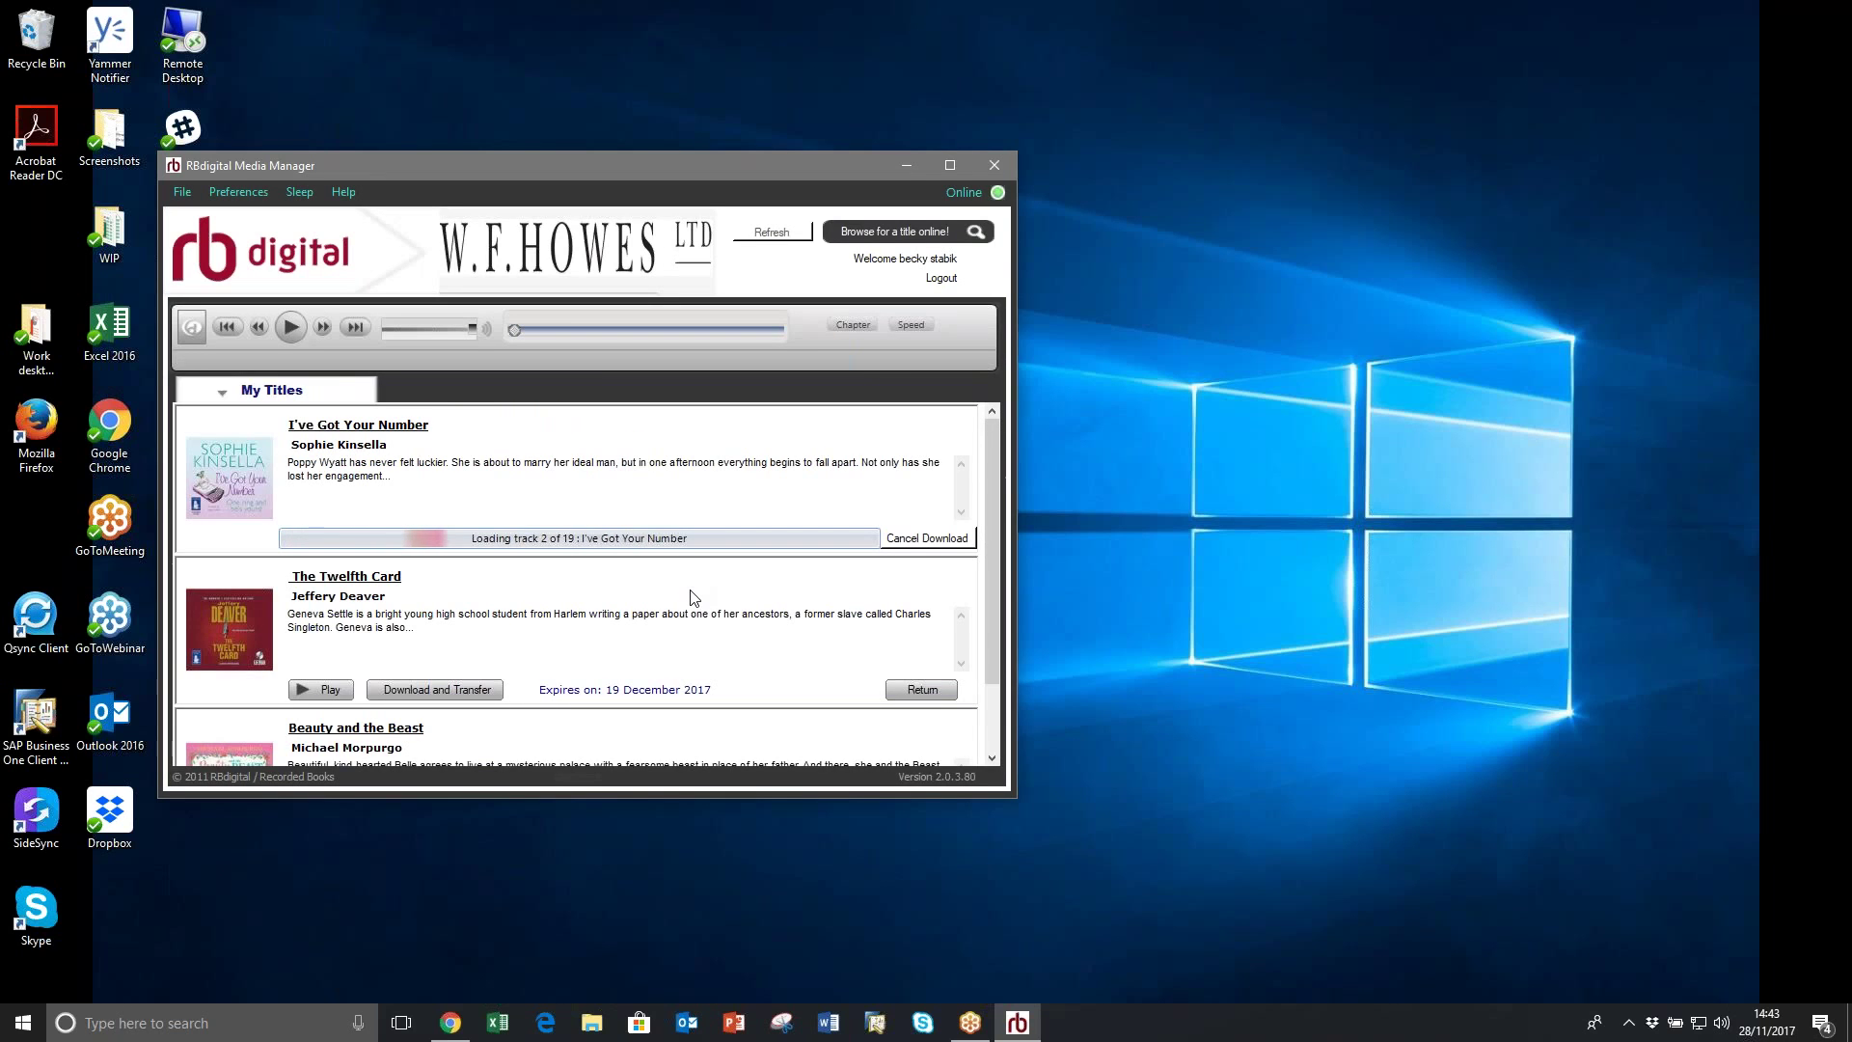
pyautogui.click(950, 165)
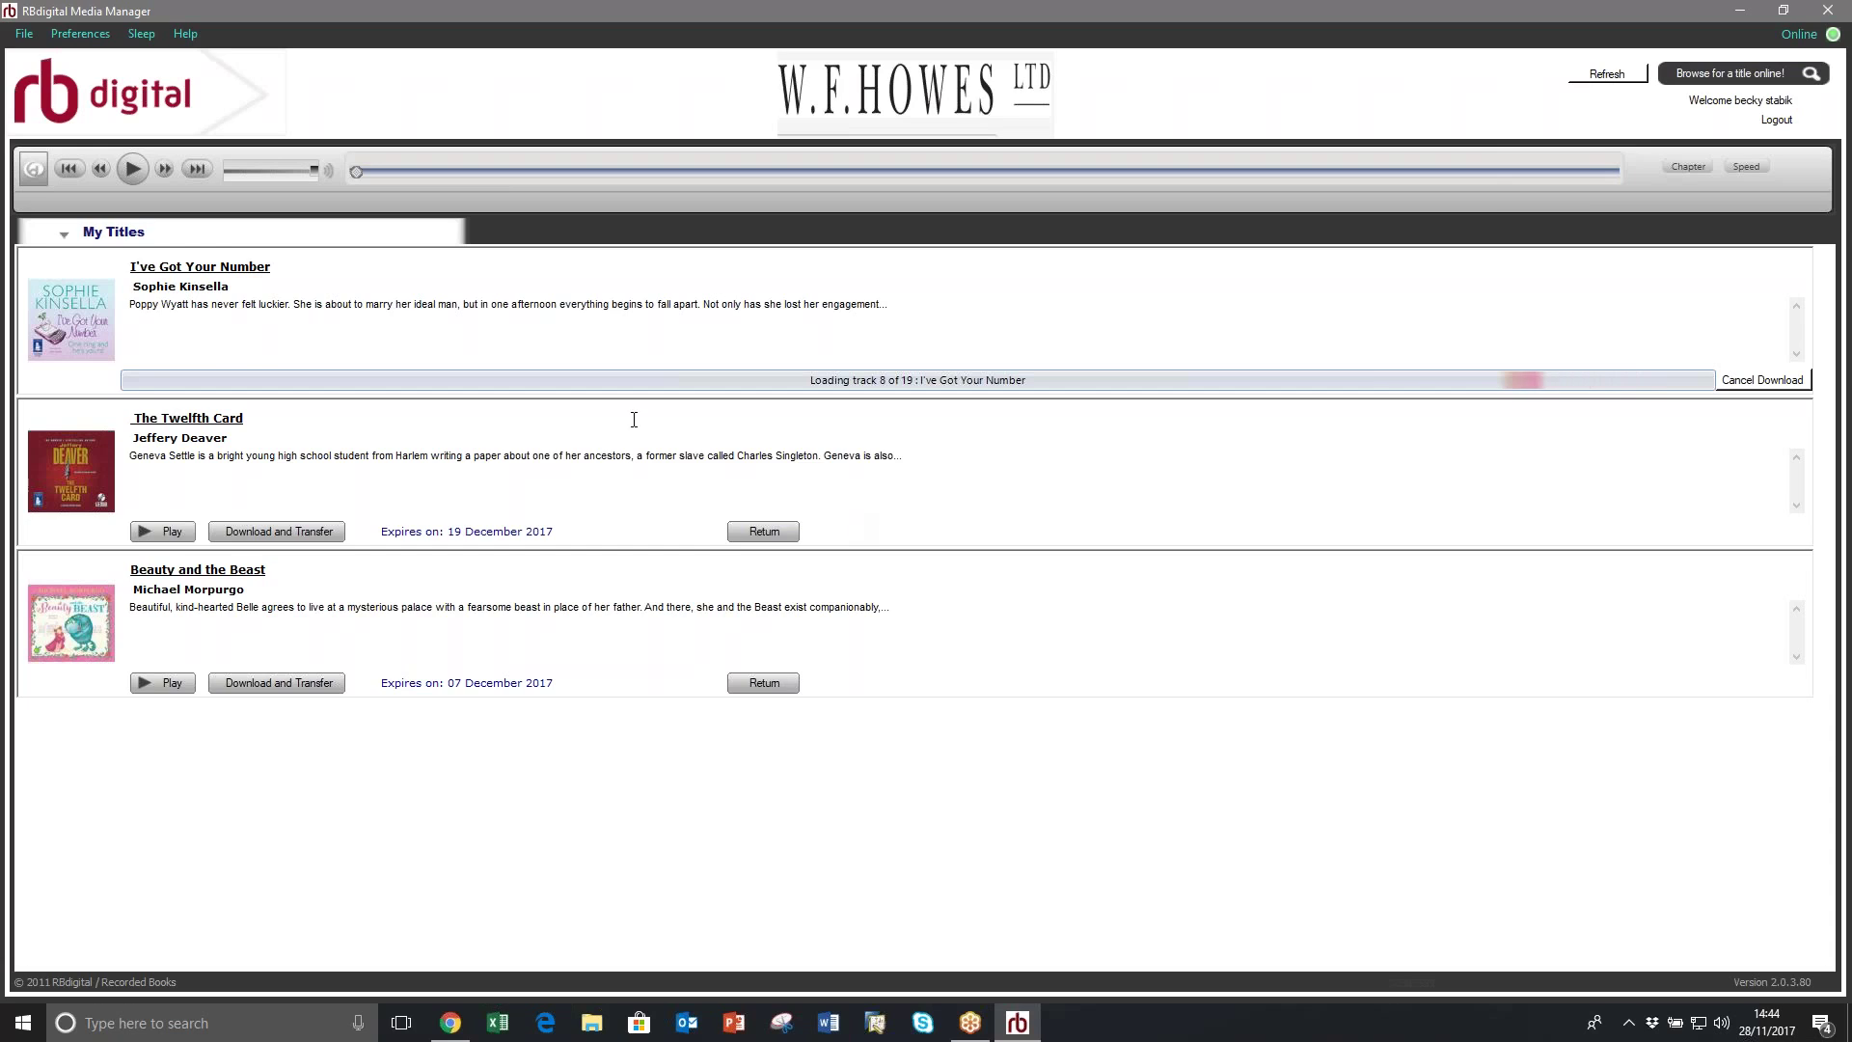
# Step: Play The Twelfth Card, cancelling I've Got Your Number's download
pyautogui.click(150, 528)
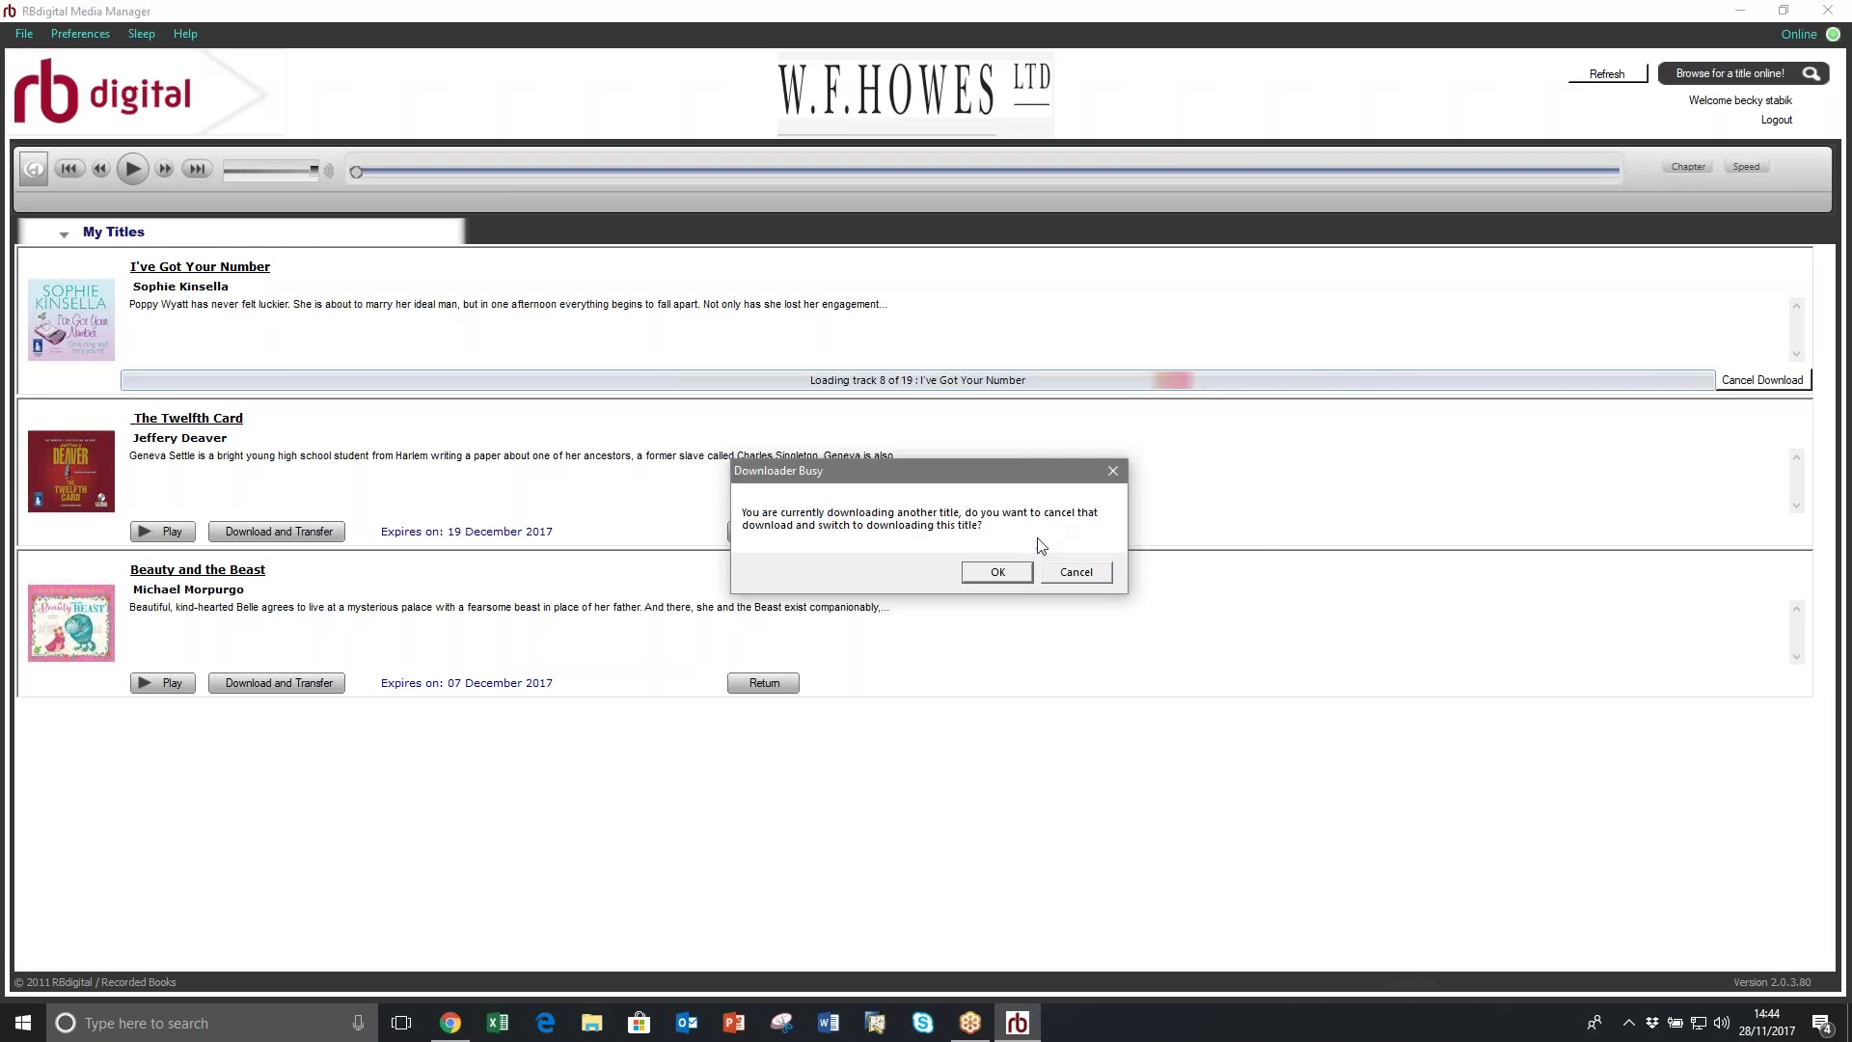
pyautogui.click(999, 575)
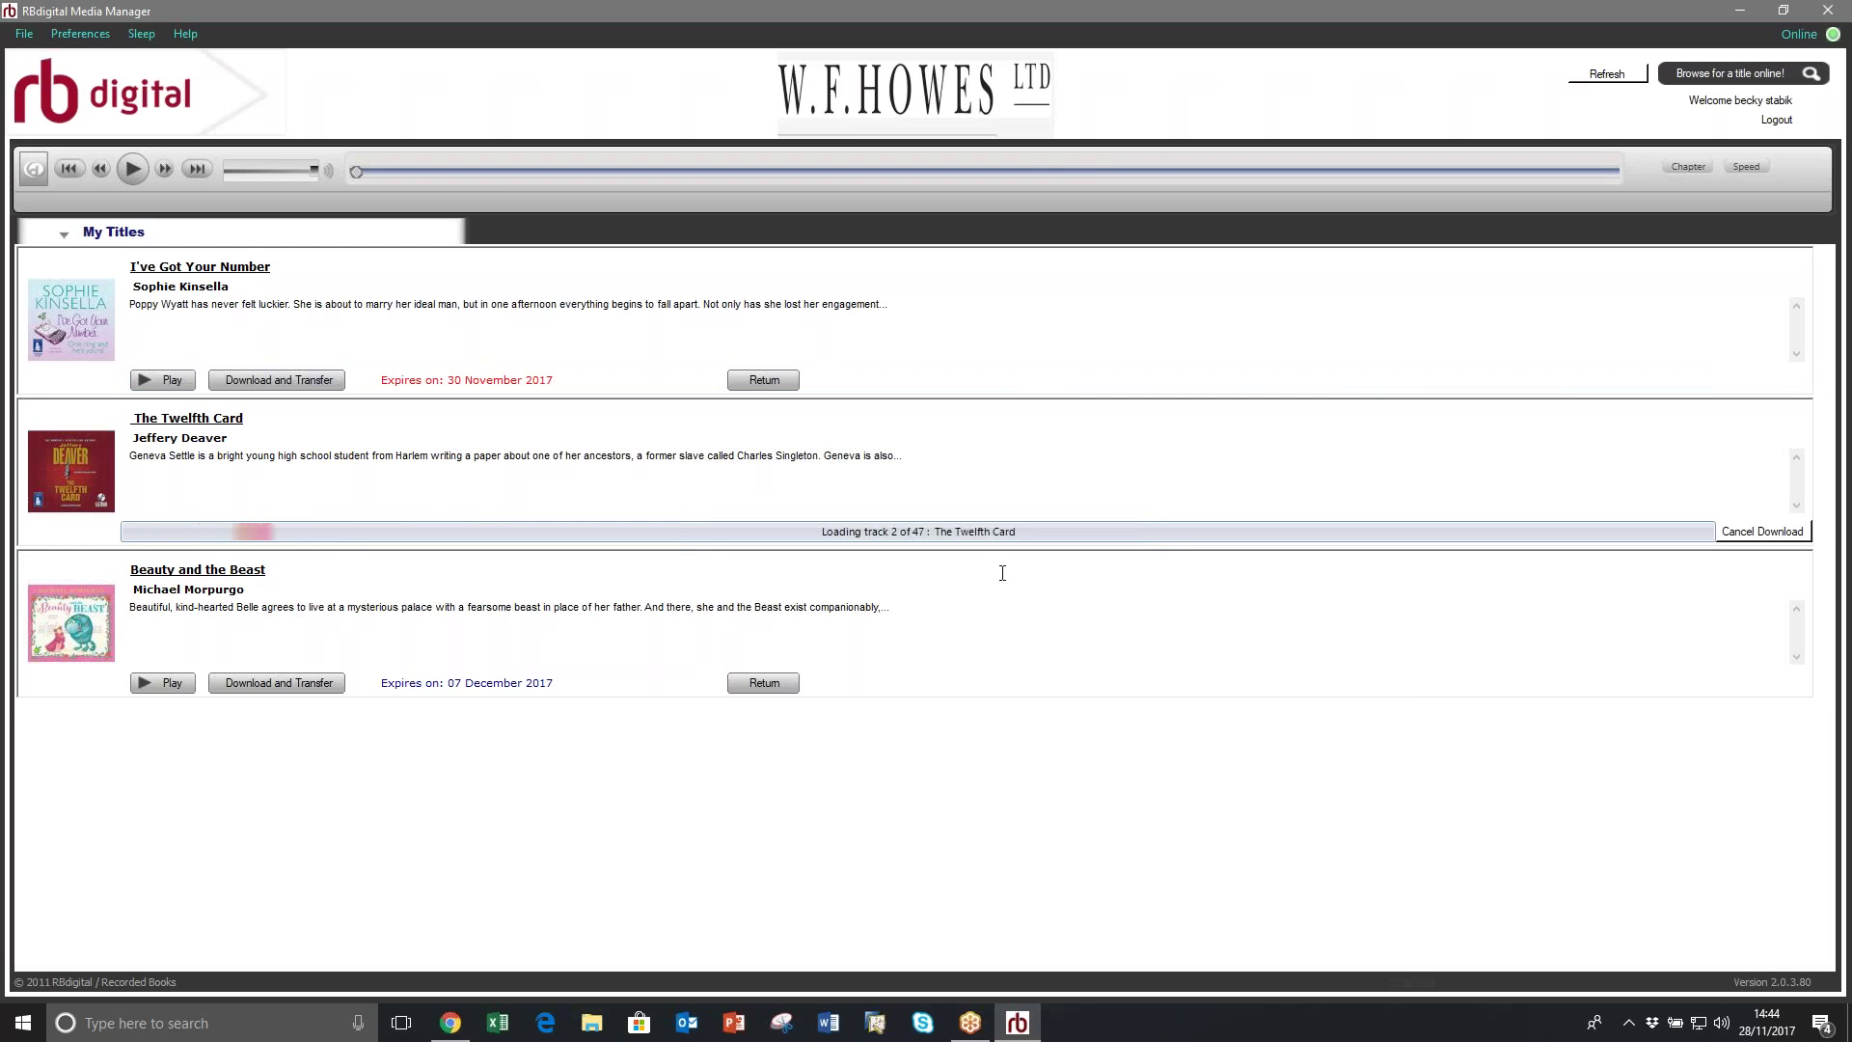